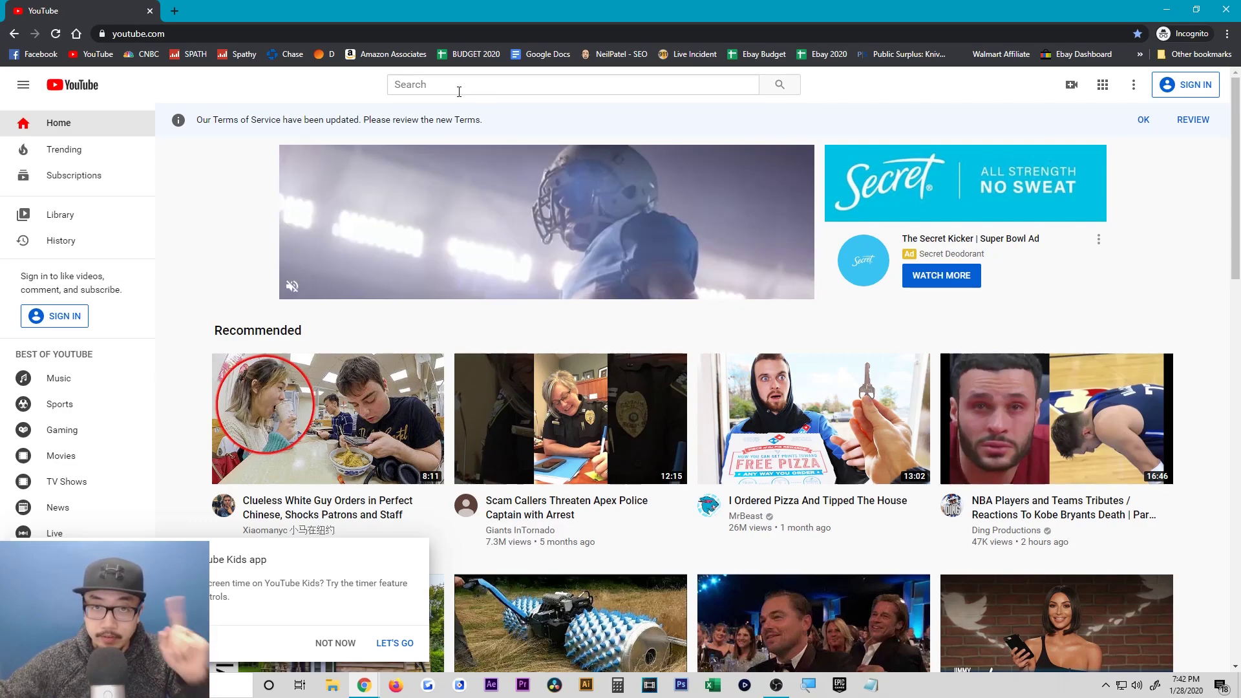
Search YouTube for "amazon credit card" and look through the results to the "Amazon Credit Card REVIEW (Amazon Credit Card Website)" video.
click(464, 90)
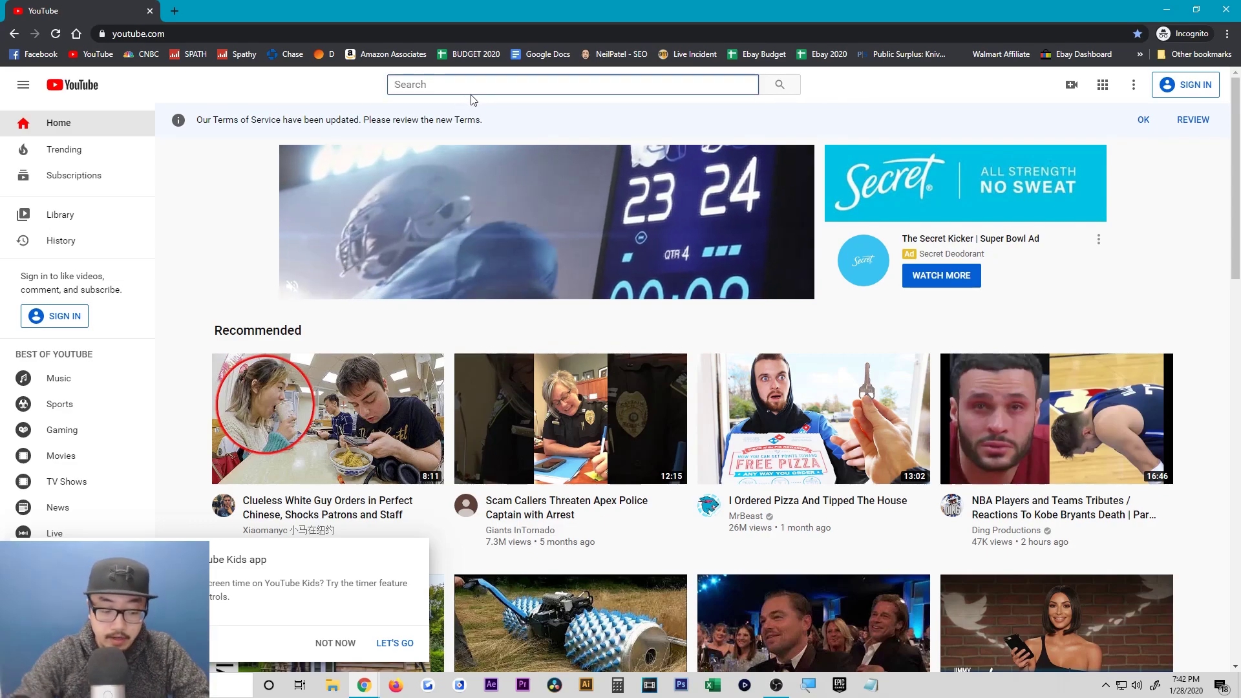
text(amazon cre)
click(485, 142)
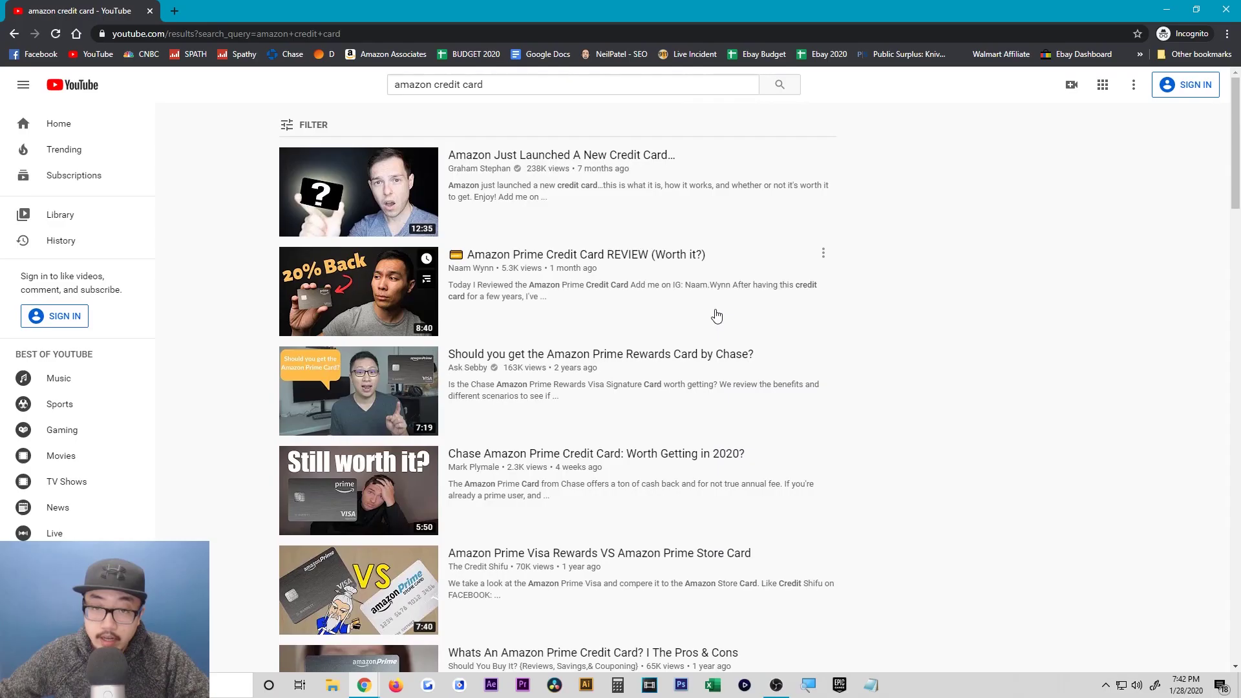
drag(501, 85, 373, 87)
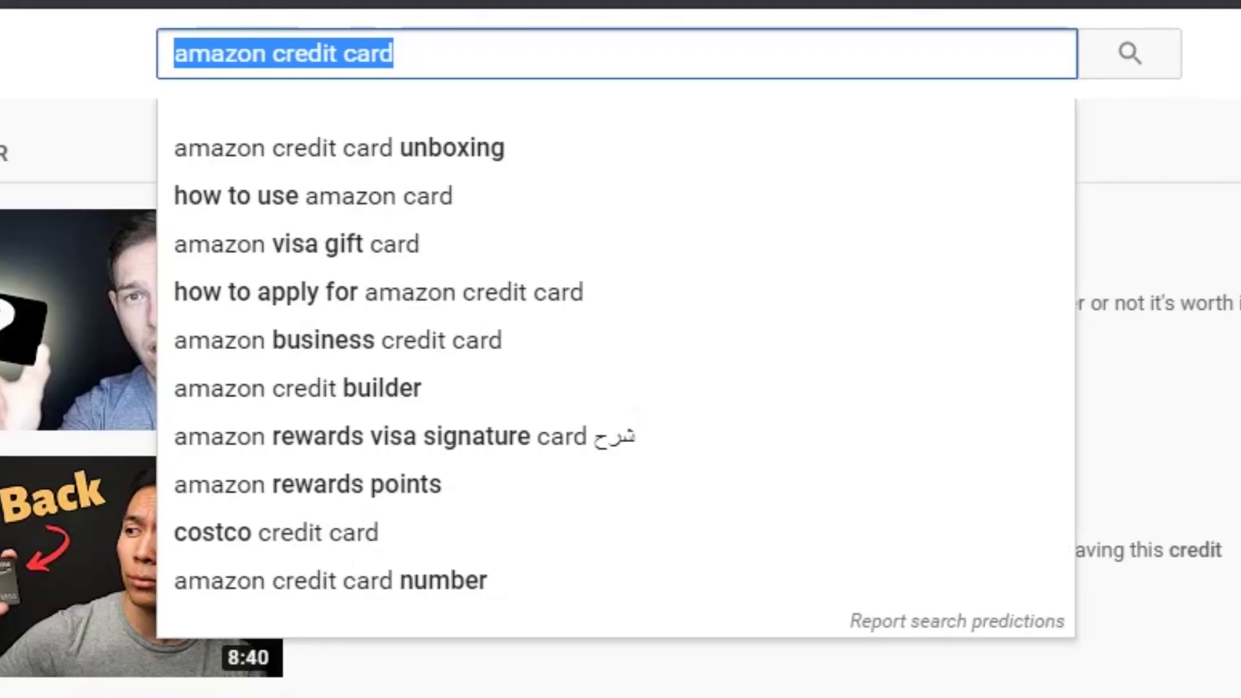
click(925, 436)
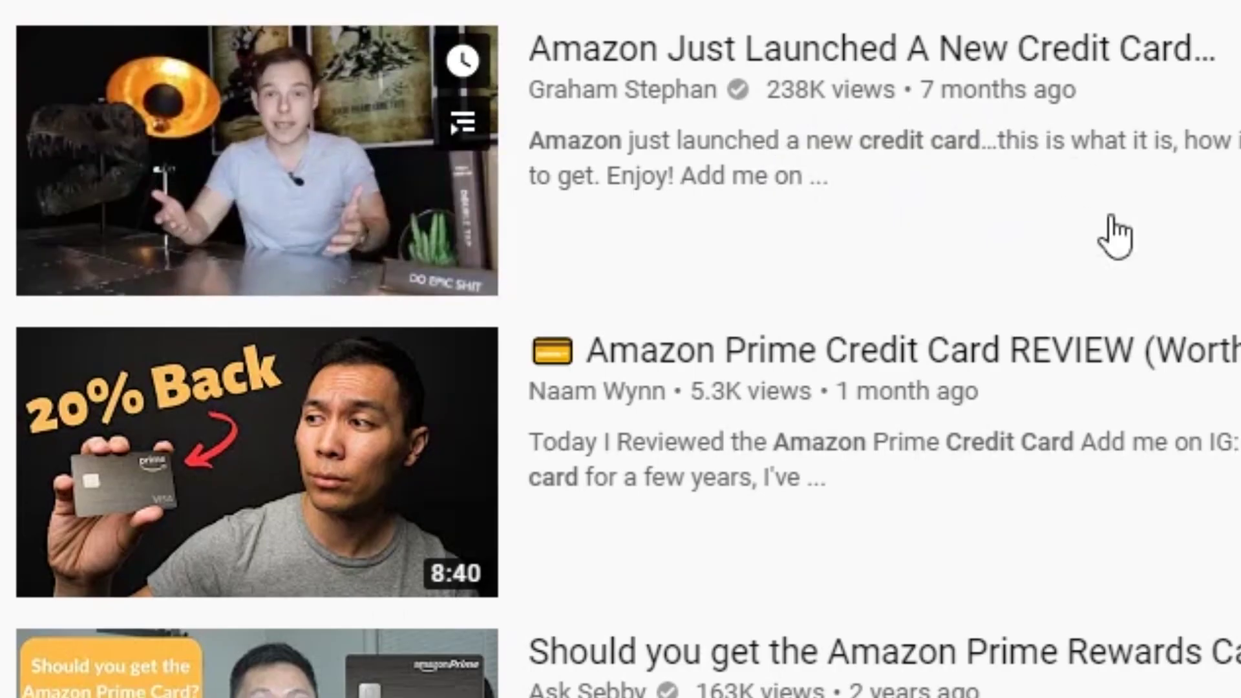
scroll(690, 332, down, 4)
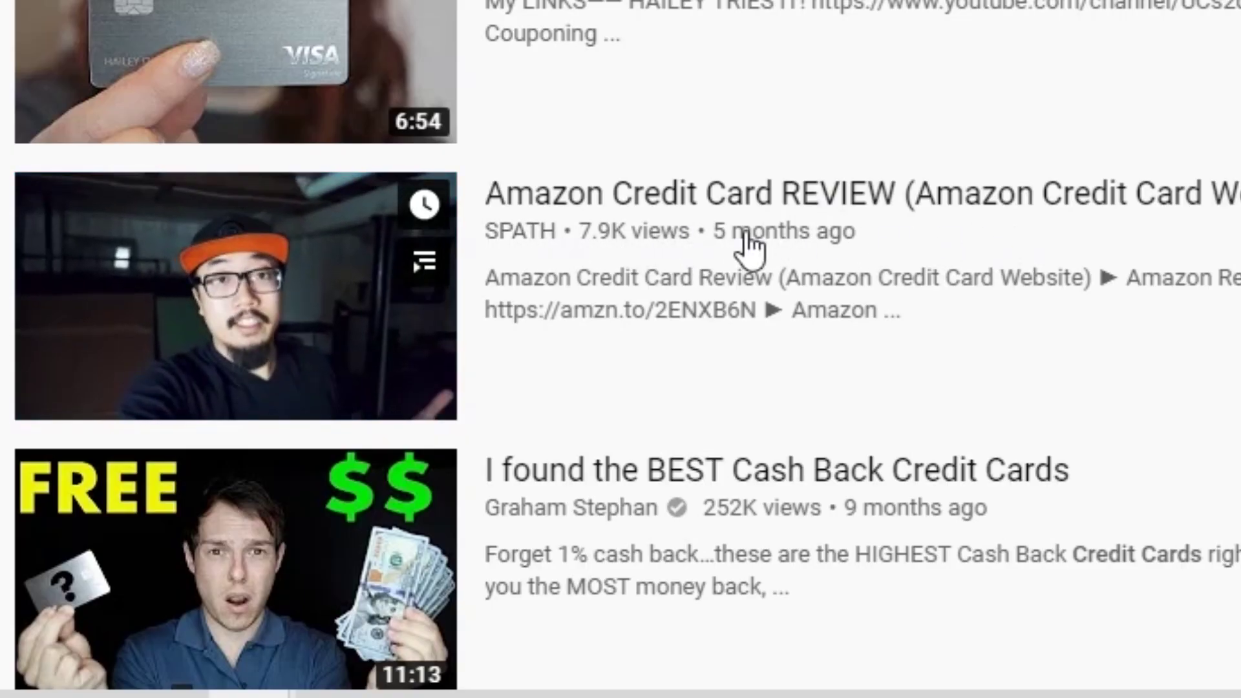
Search YouTube for the suggested query "amazon credit card review".
click(510, 49)
text(redit card re)
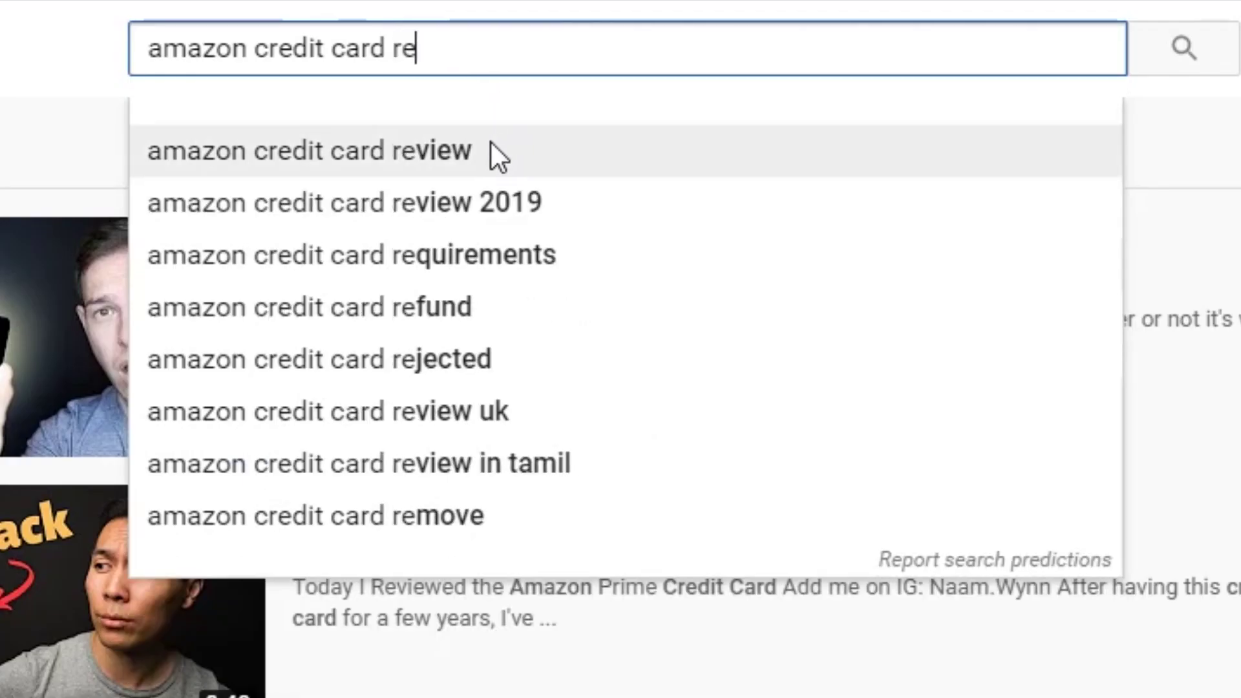
click(492, 150)
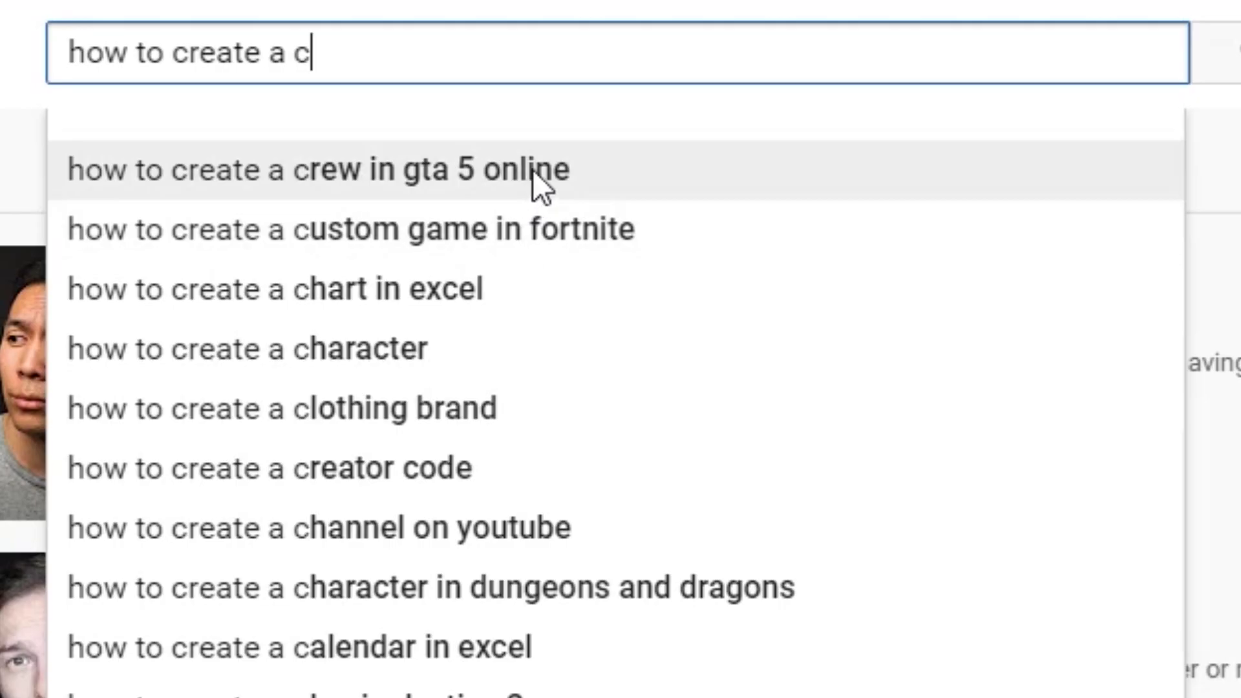
Run YouTube searches for the suggestions "how to create a crew in gta 5 online", "how to sell on ebay" and "how to change youtube url".
click(543, 169)
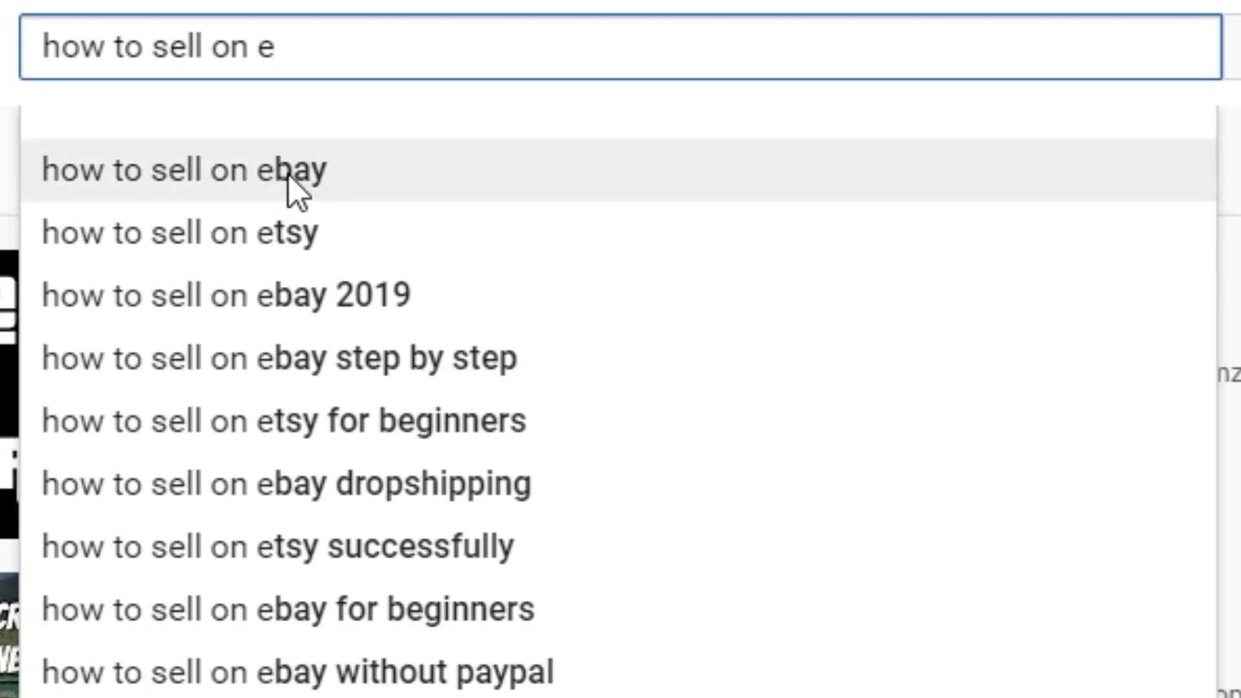
click(289, 175)
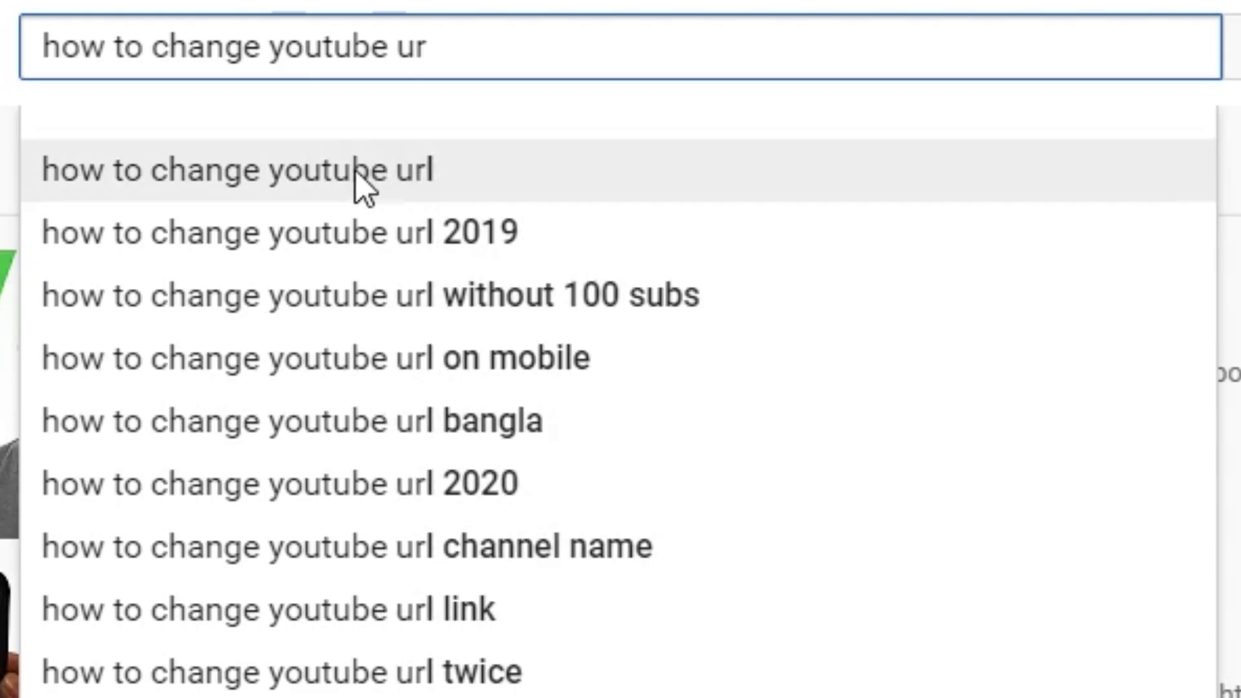
click(387, 180)
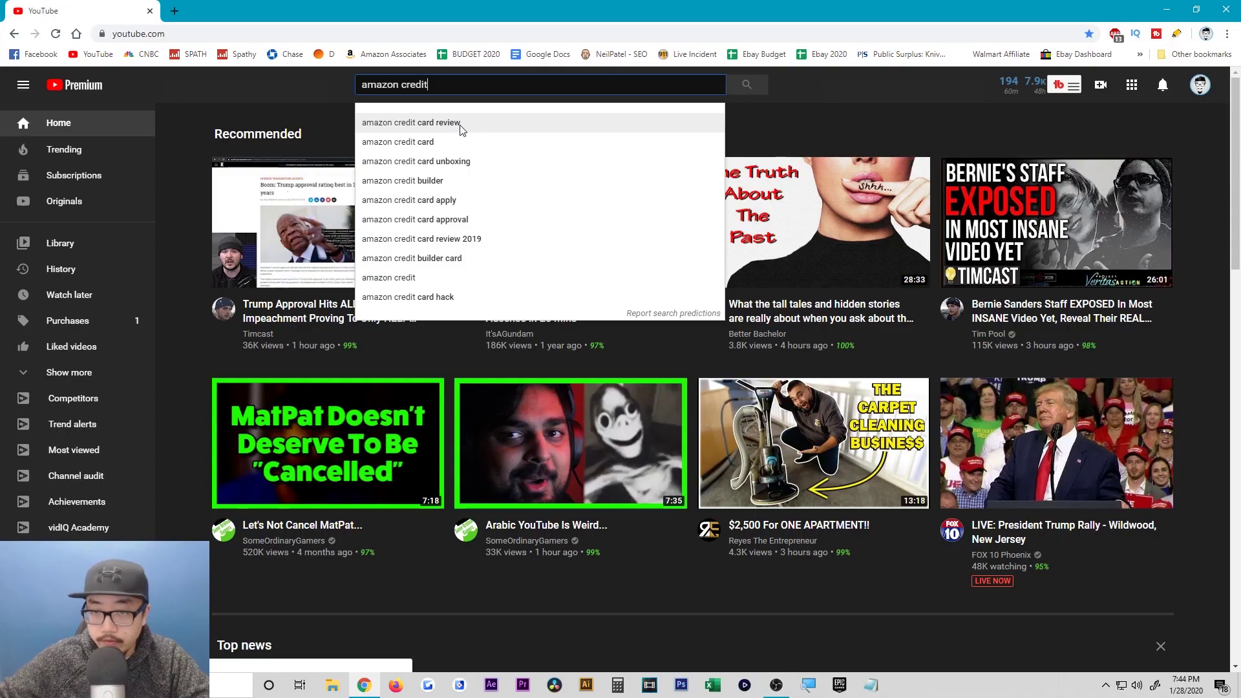
Search for "amazon credit card review" and examine its keyword scores, related searches and most used tags.
click(358, 178)
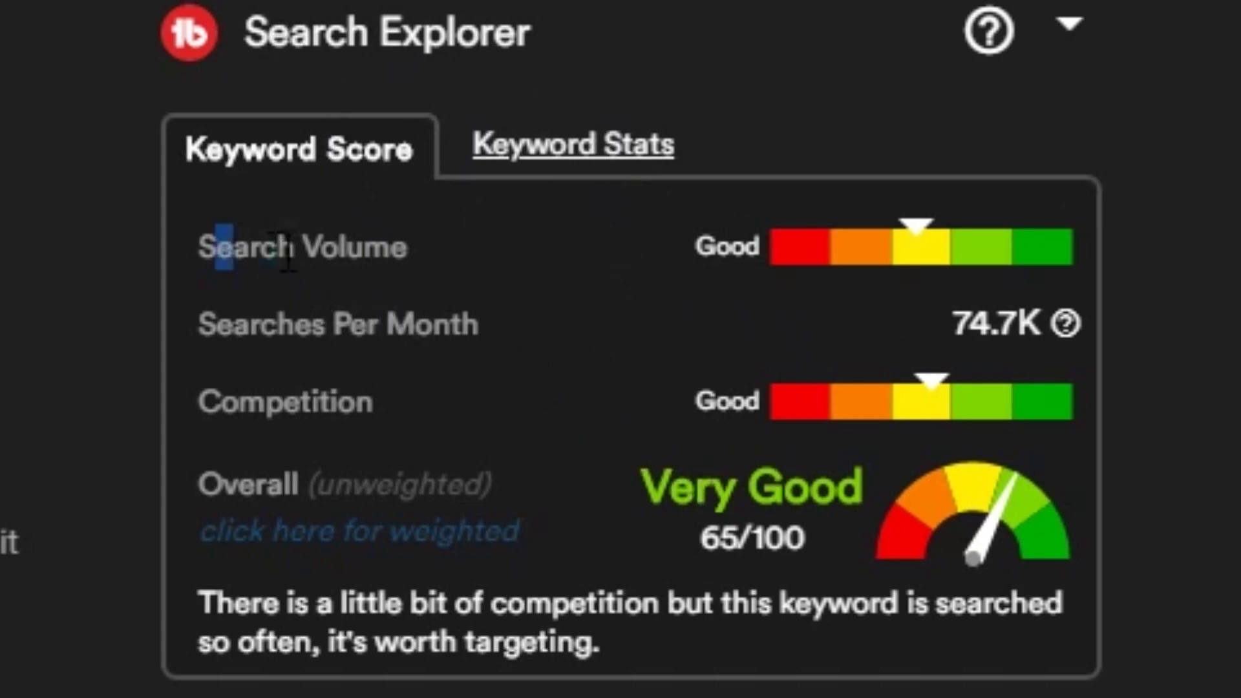
drag(286, 249, 380, 249)
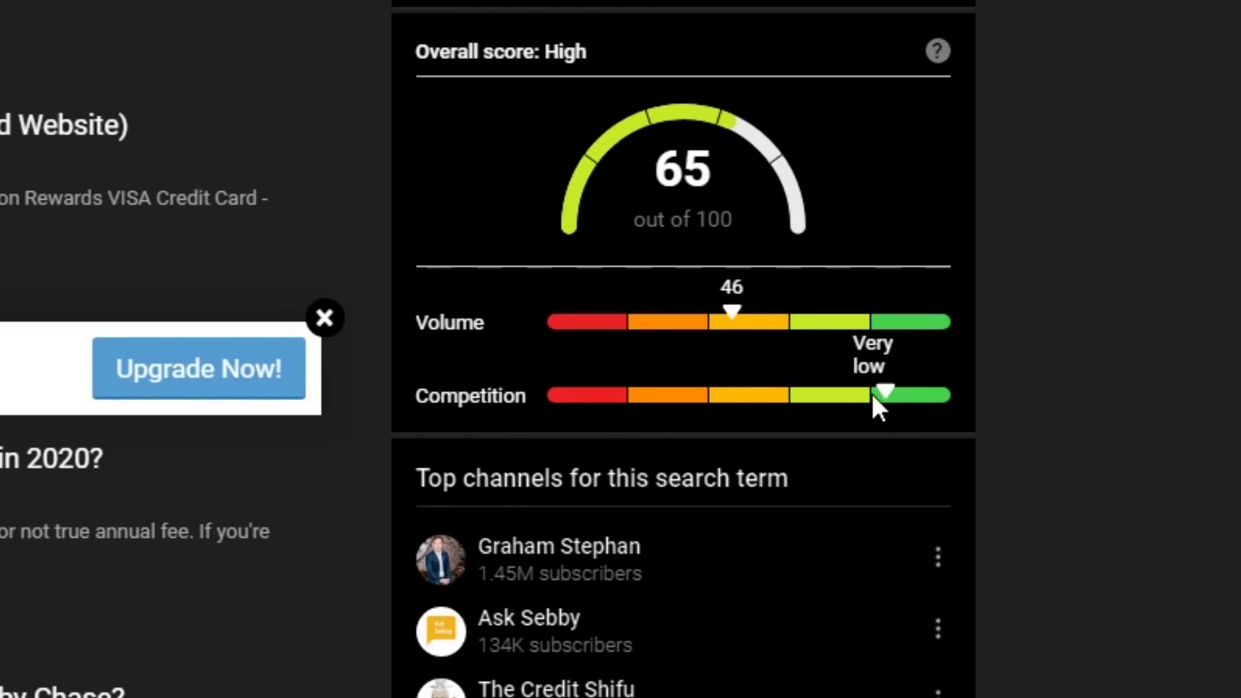
scroll(876, 407, down, 4)
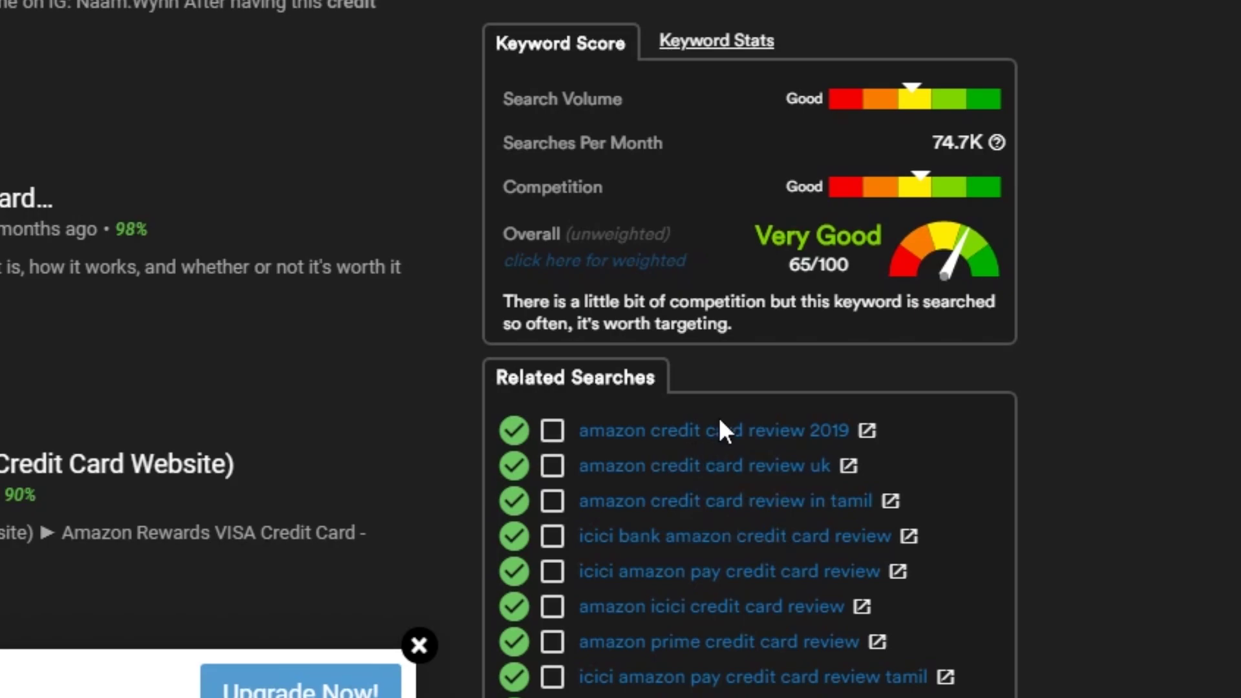
scroll(737, 525, down, 5)
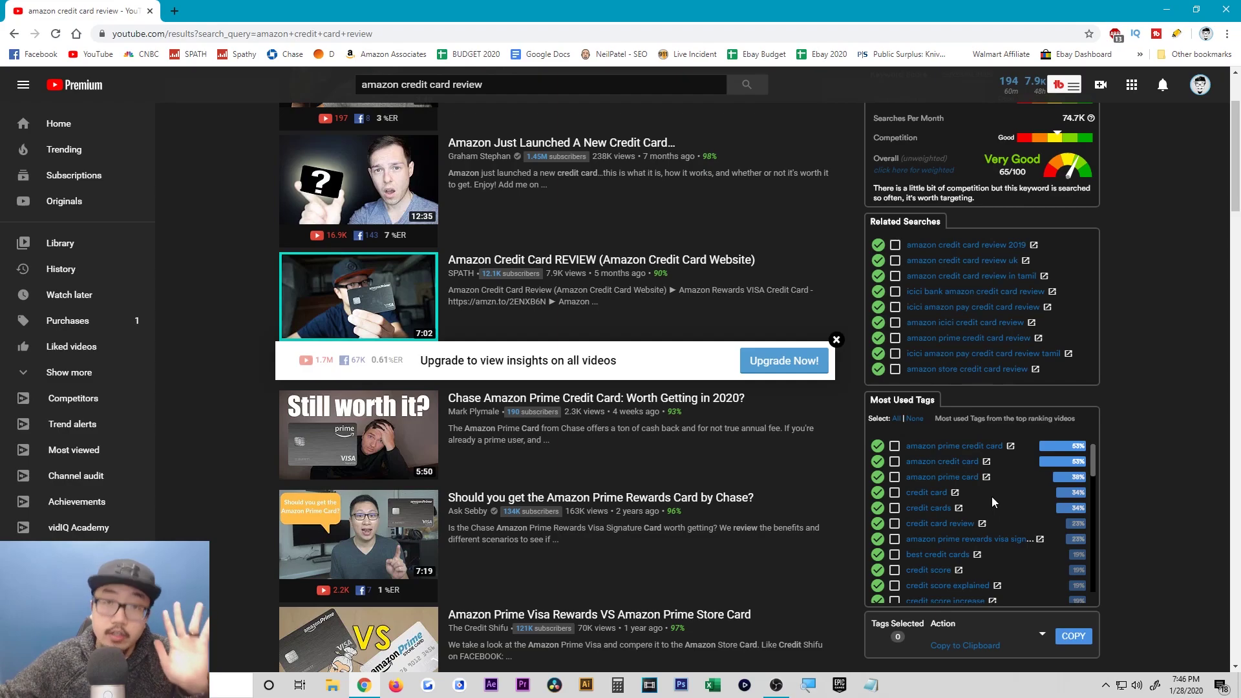
scroll(1005, 516, up, 2)
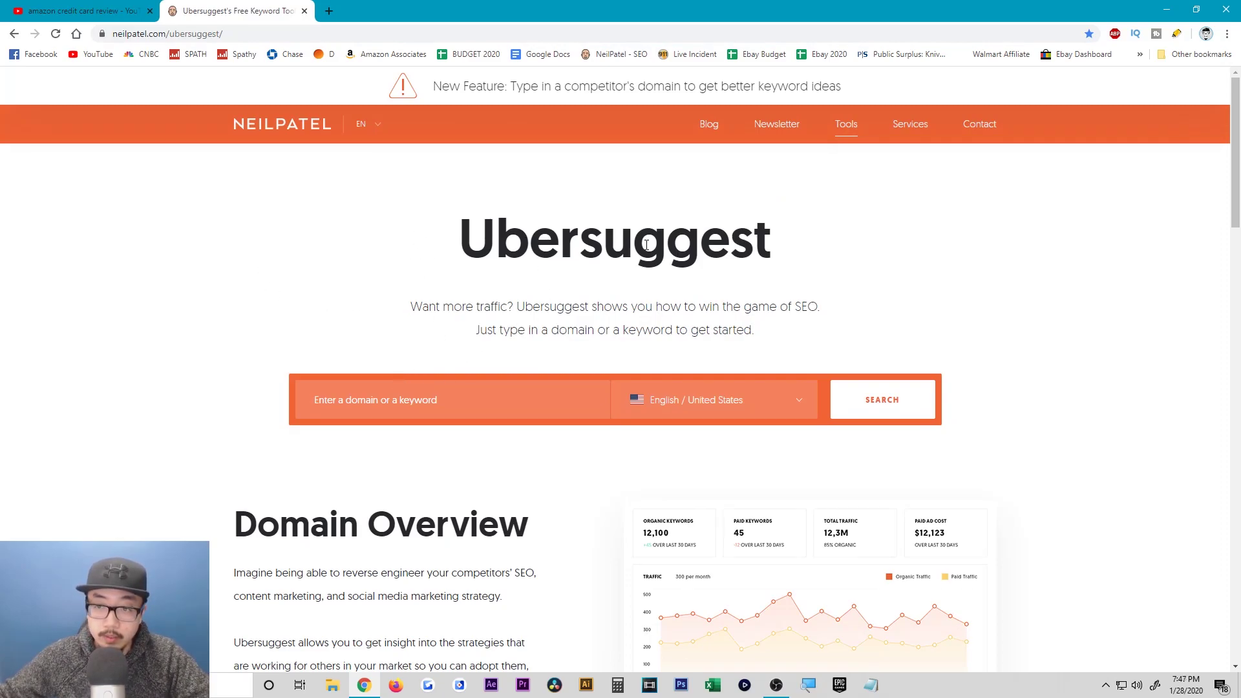
Look up the keyword "amazon credit card review" in Ubersuggest for English / United States.
click(424, 406)
text(amazon credit card review)
key(Return)
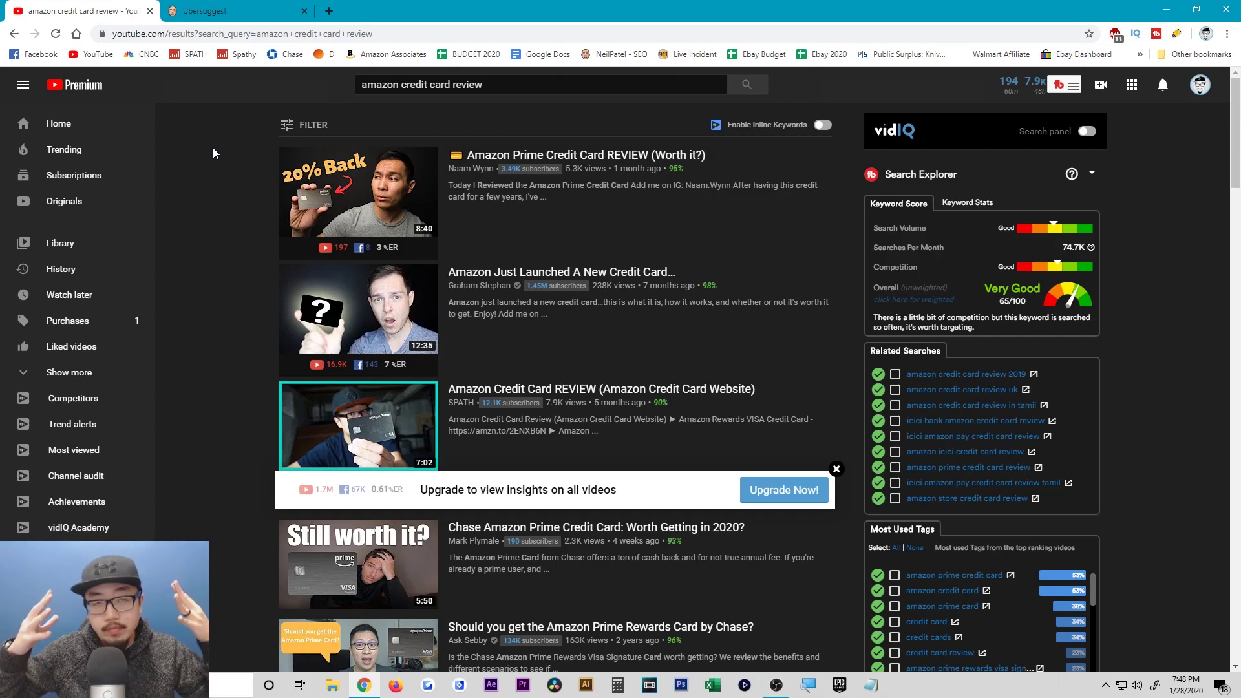
From the YouTube home page, search for the suggestion "amazon credit card review" and examine the vidIQ top channels and related queries.
click(79, 90)
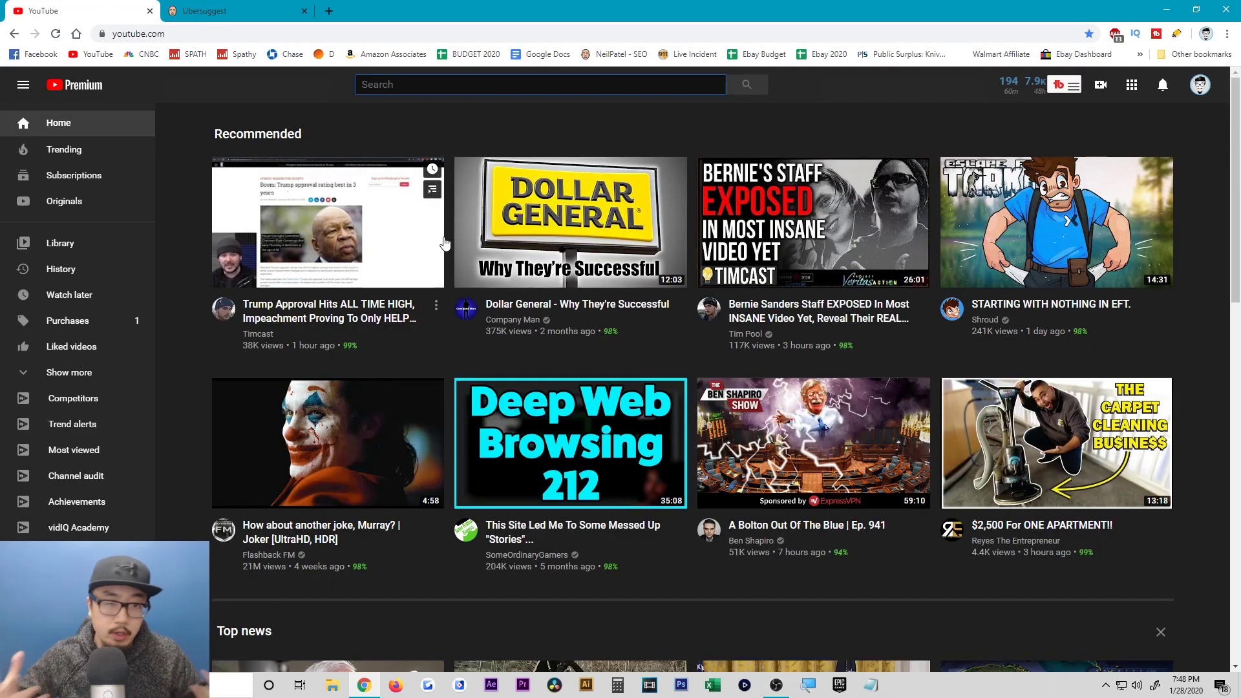
click(423, 91)
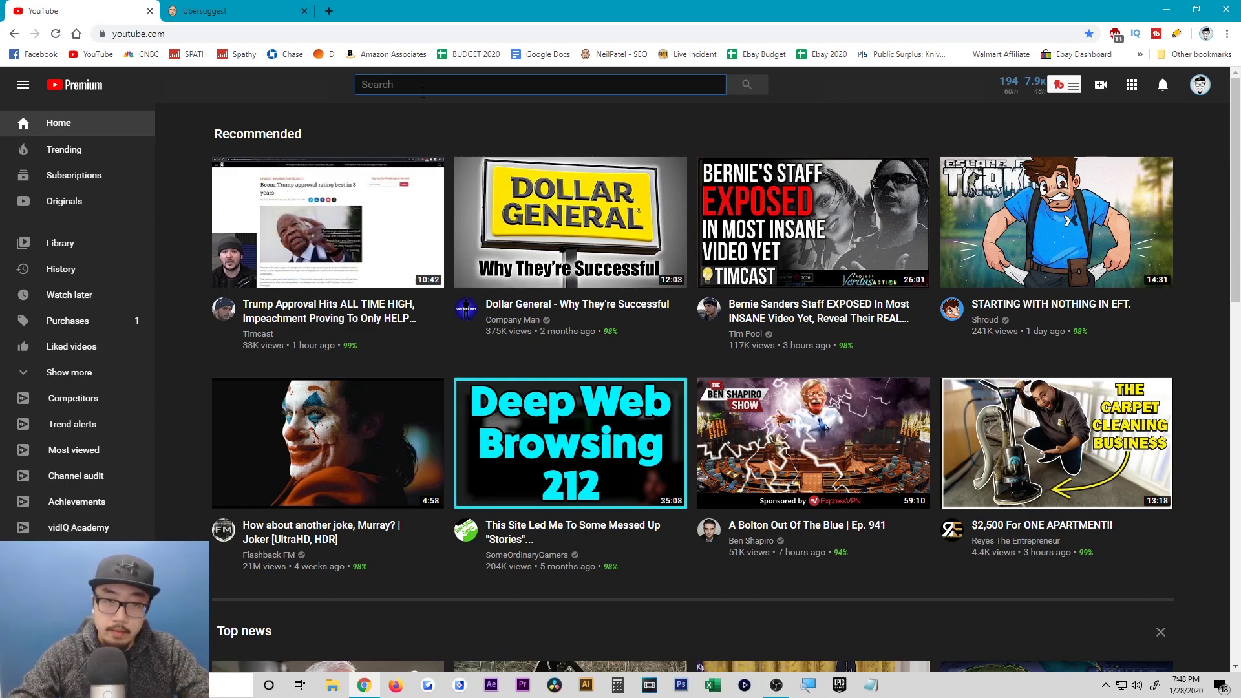
text(a)
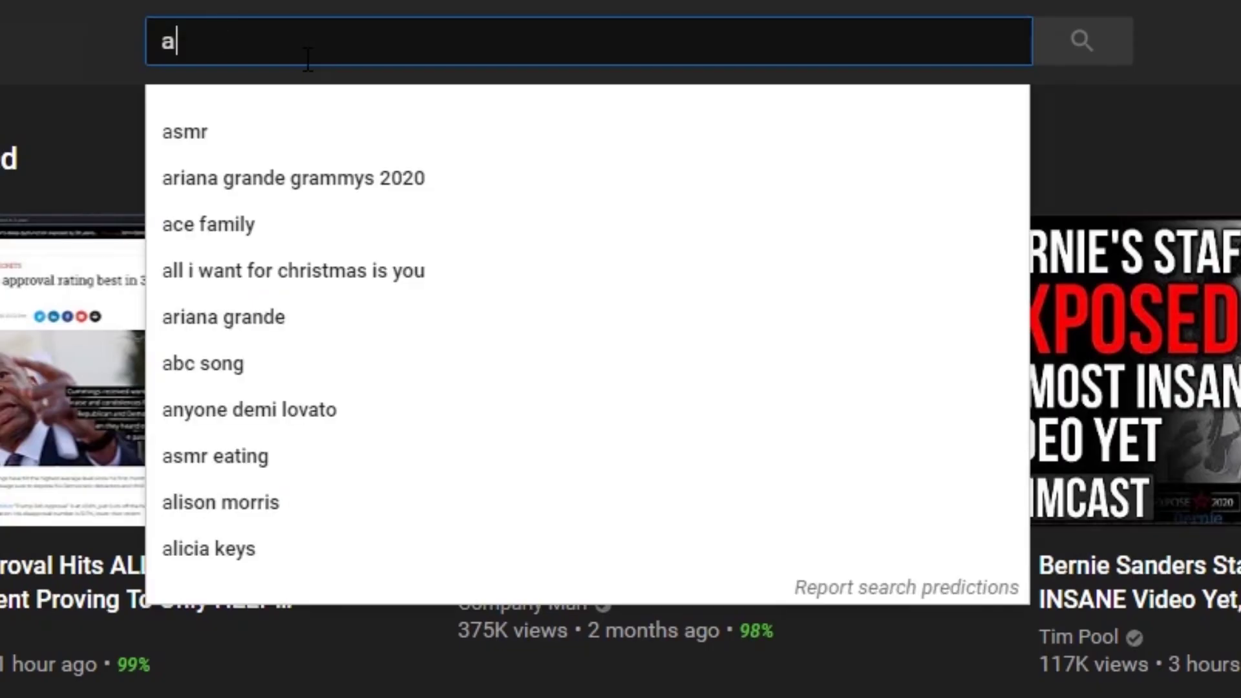
text(mazon)
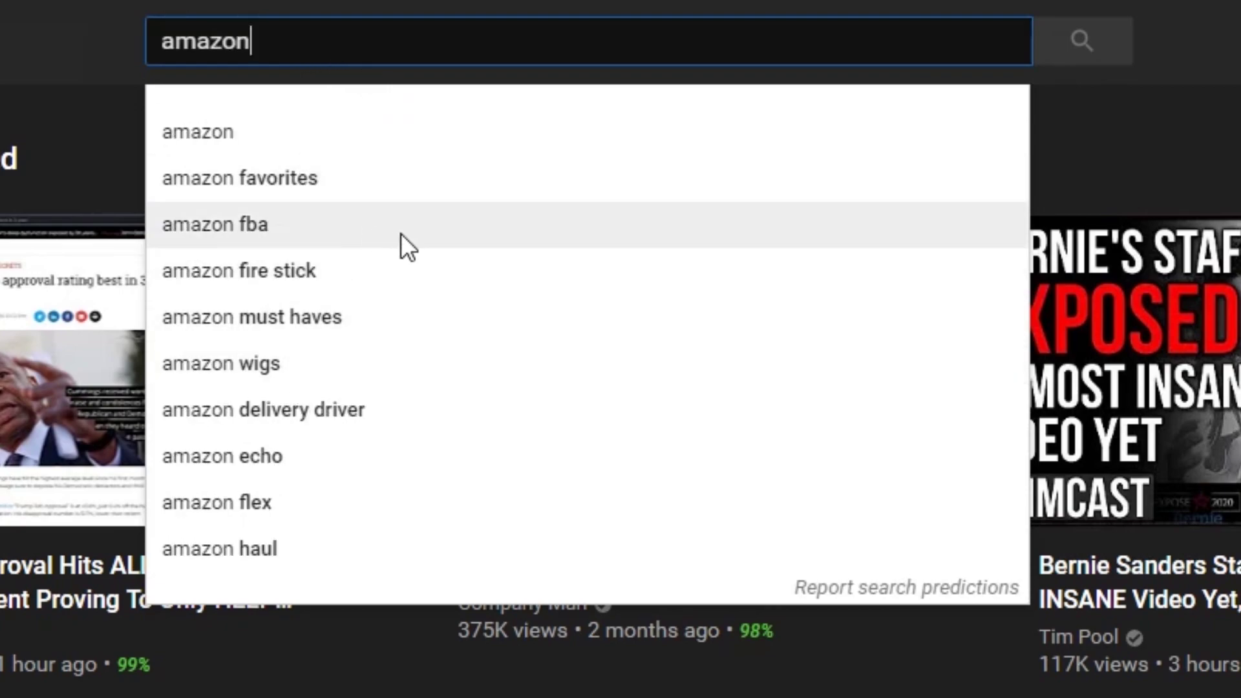
text( cre)
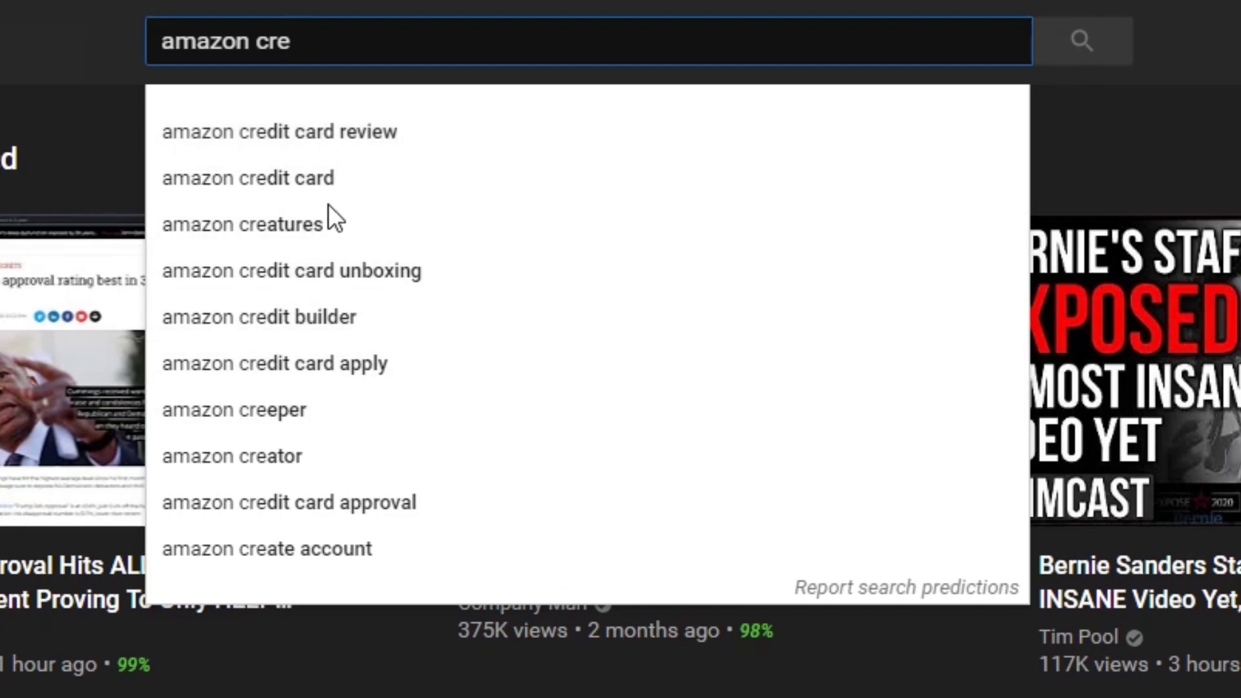
click(319, 133)
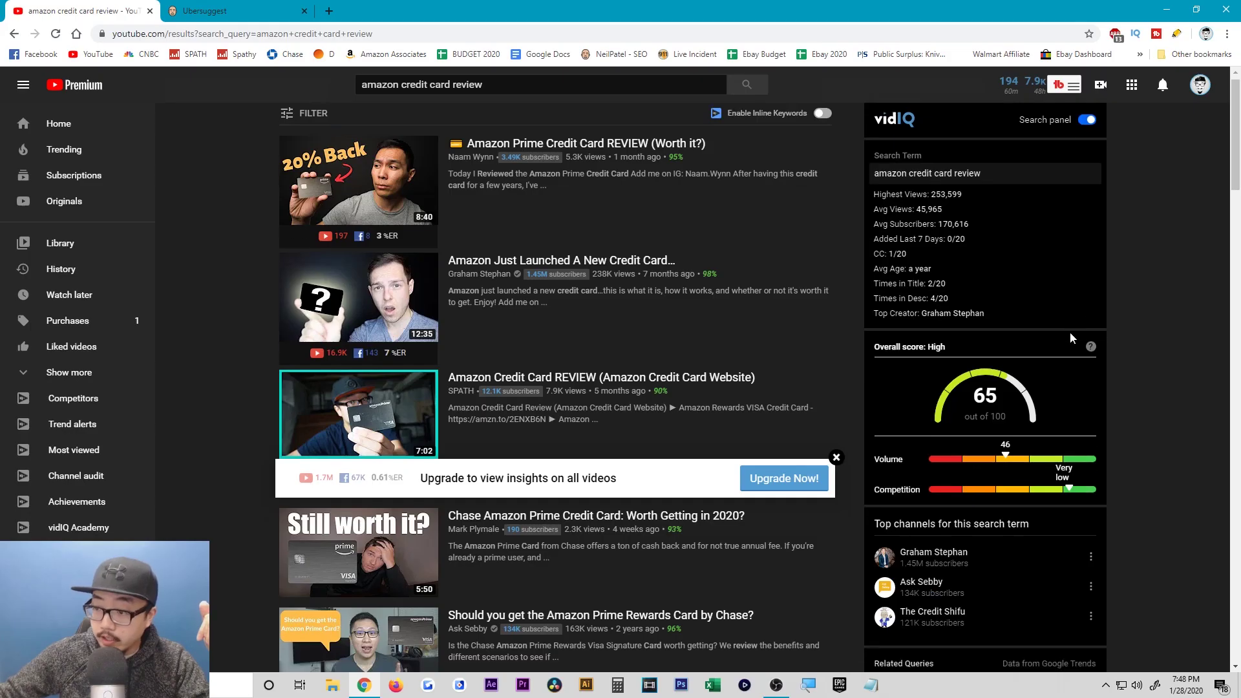
scroll(1069, 331, down, 6)
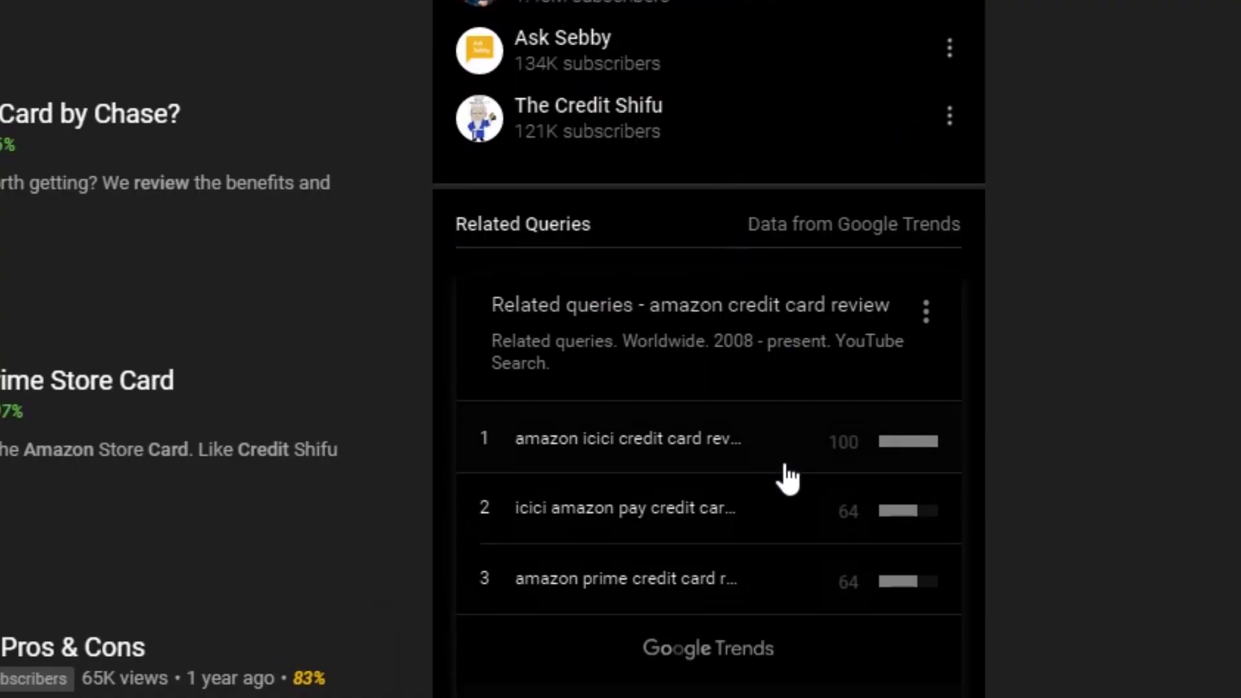
scroll(1021, 398, up, 6)
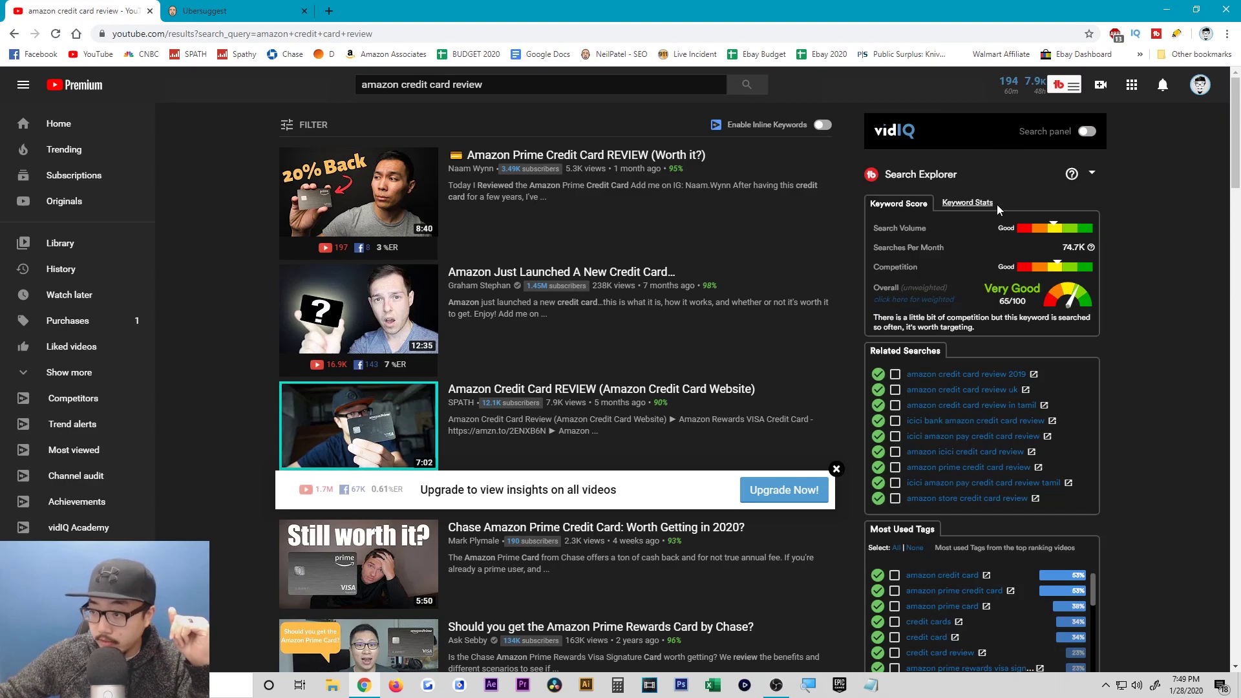
Open SPATH's "Amazon Credit Card REVIEW (Amazon Credit Card Website)" video in a new tab and highlight "Amazon Credit Card REVIEW" in its title.
right_click(658, 387)
click(698, 396)
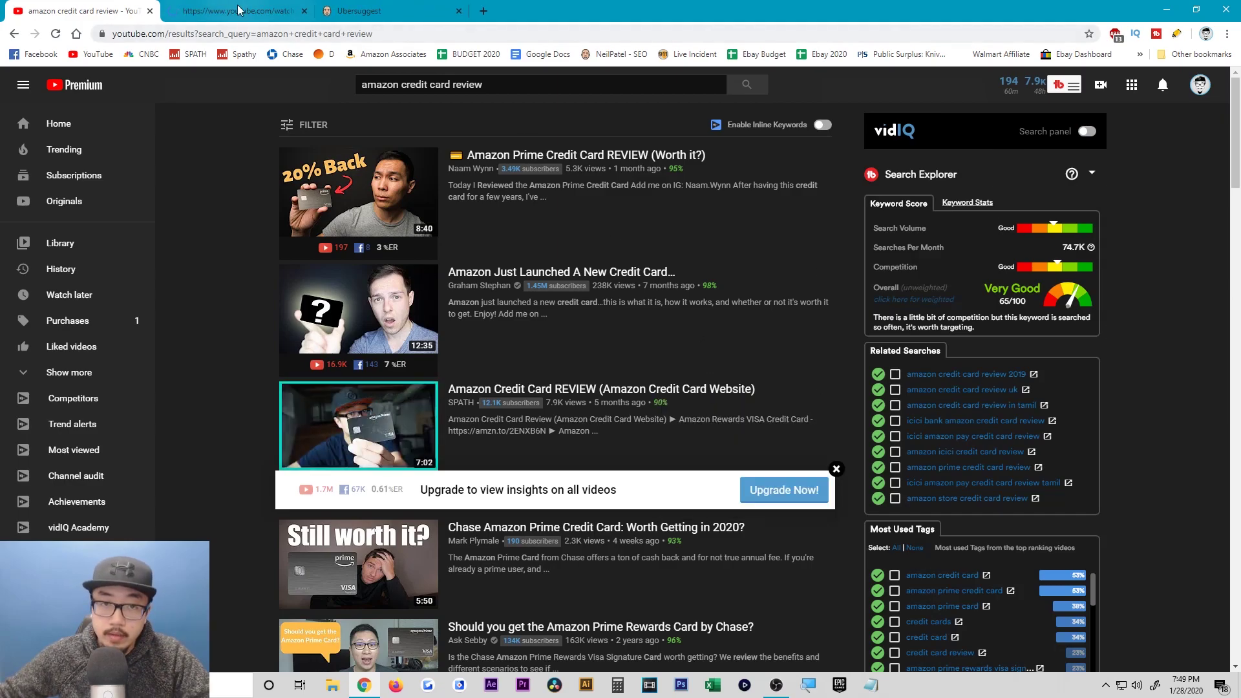
key(ctrl+Tab)
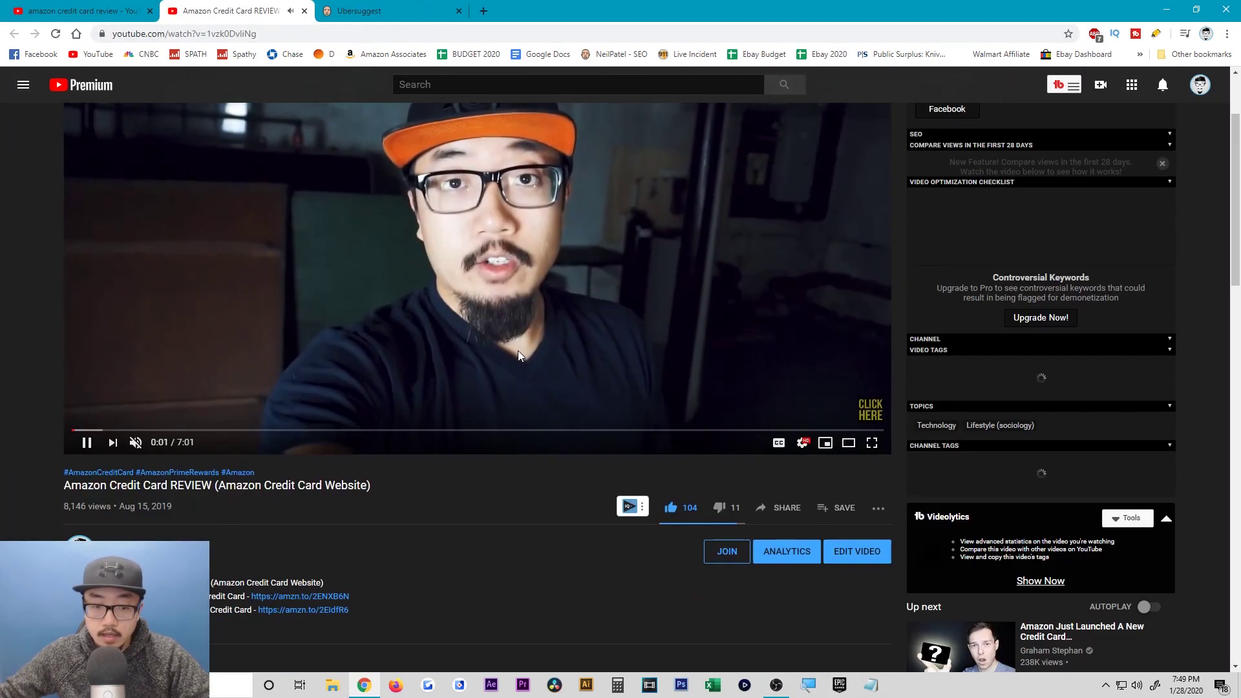
scroll(517, 350, down, 2)
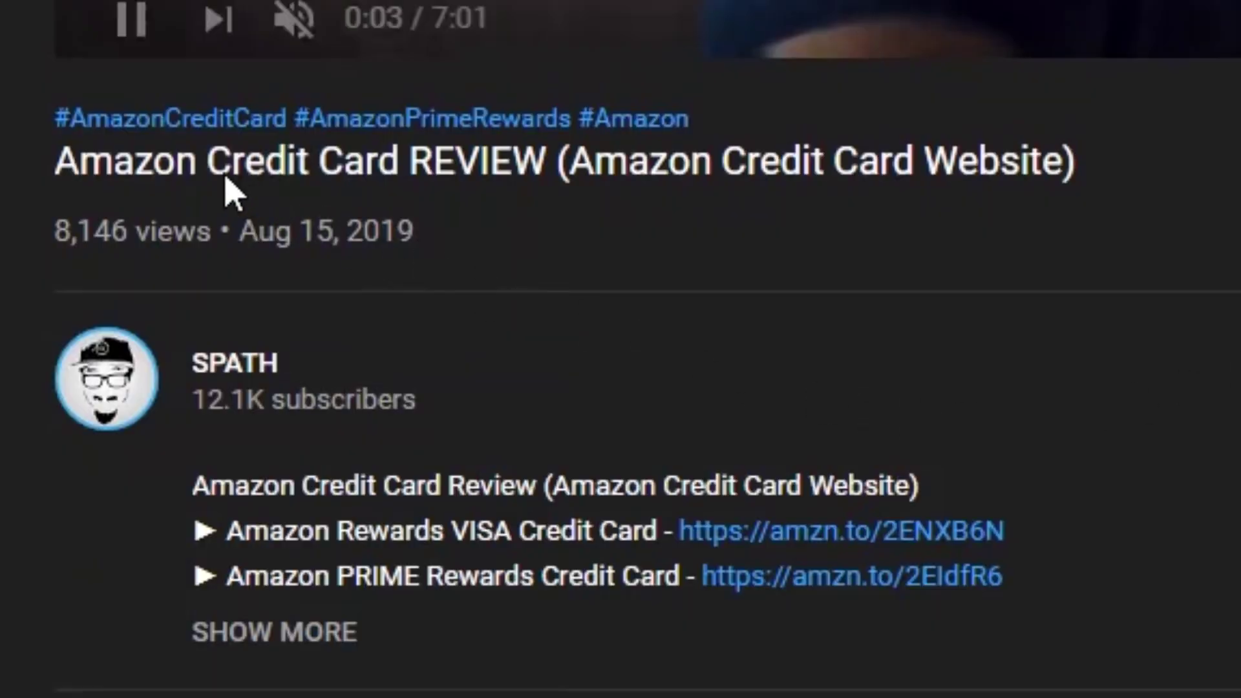
drag(56, 161, 546, 173)
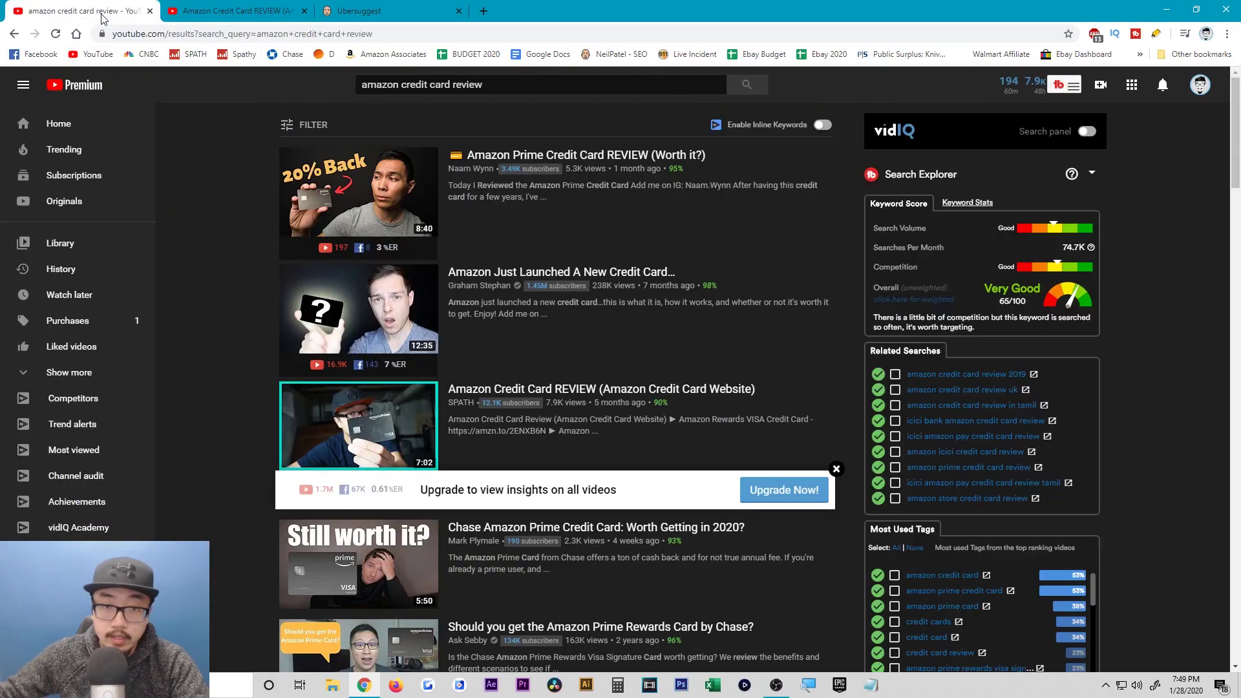
Compare the search results tab with the video's title and highlight the parenthesized phrase "Amazon Credit Card Website".
key(/)
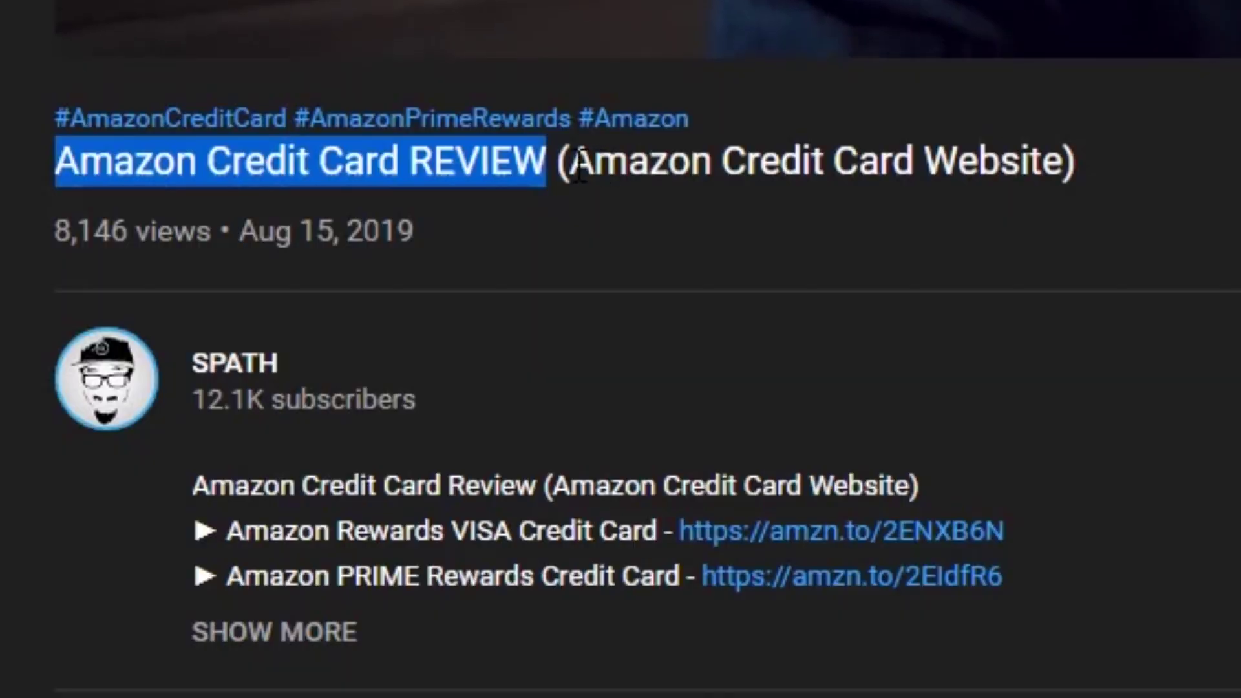
drag(220, 351, 365, 355)
drag(1045, 165, 1062, 163)
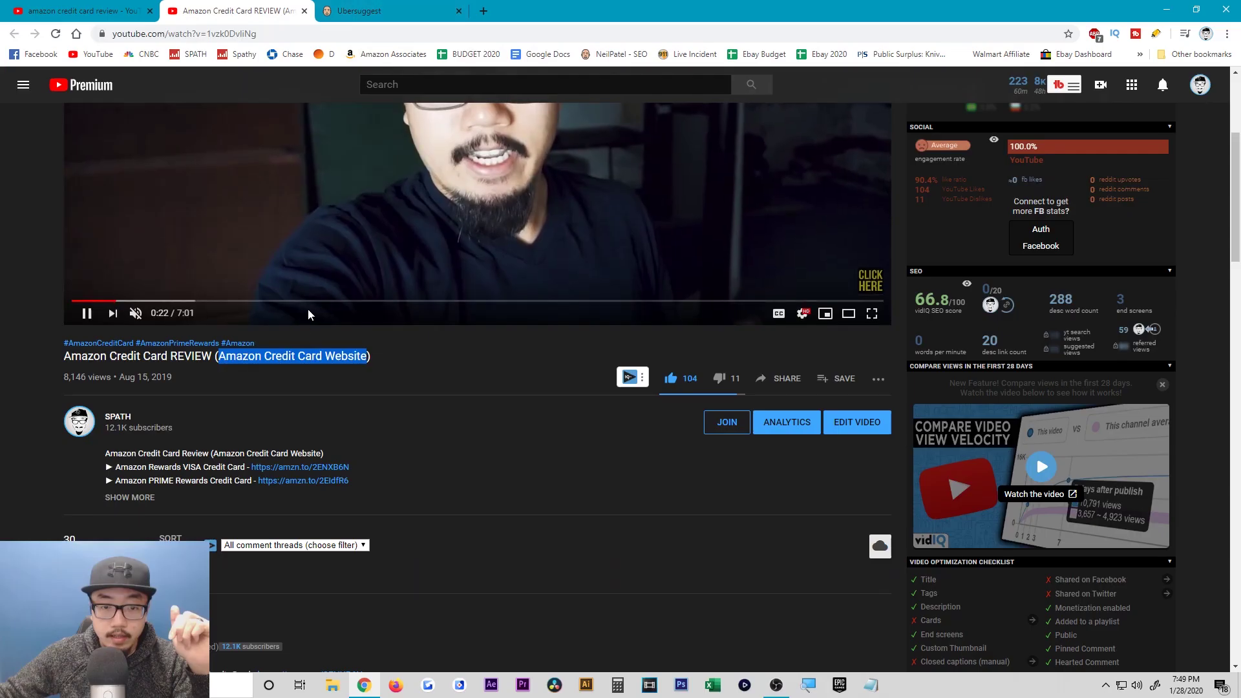
In the third browser tab, search YouTube for the suggested query "amazon credit card website review".
right_click(312, 356)
click(327, 361)
click(342, 11)
key(alt+Left)
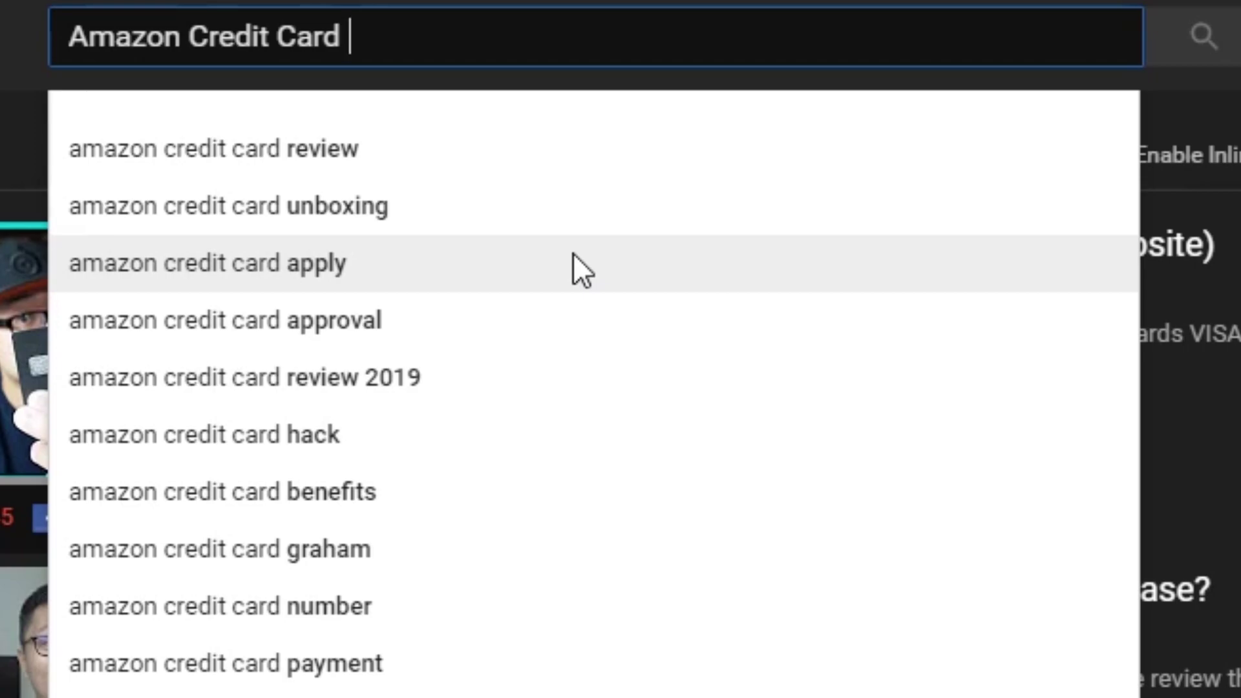
text(we)
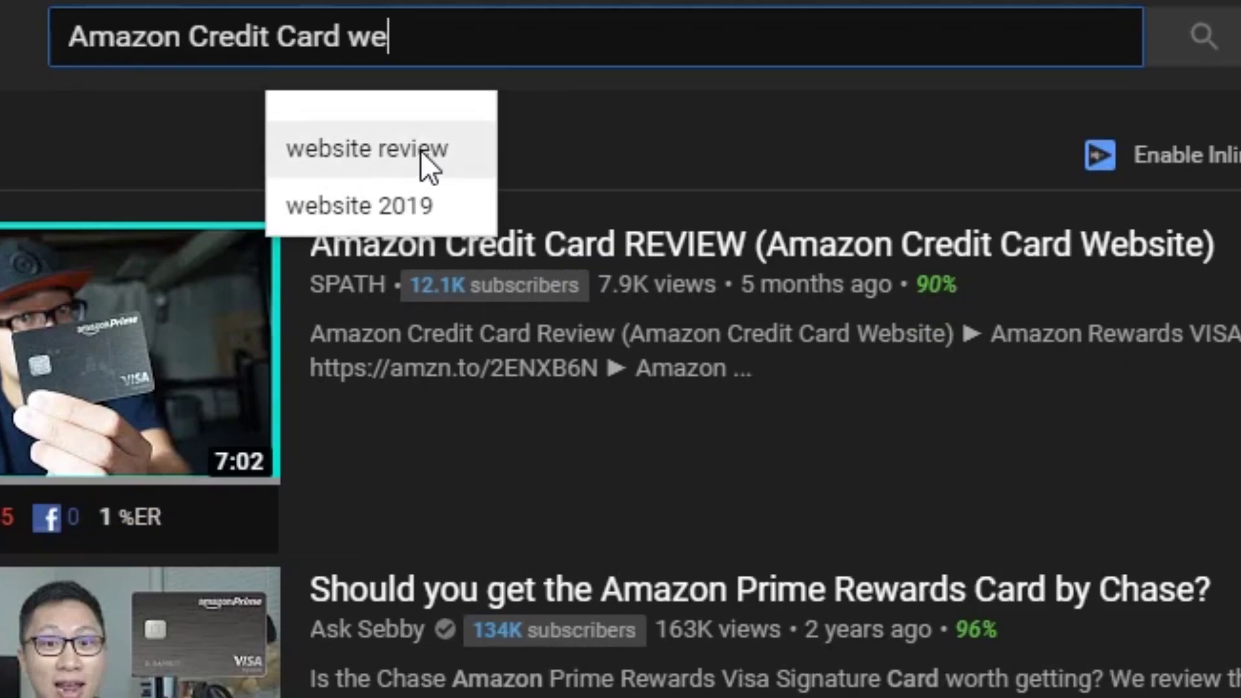
click(437, 150)
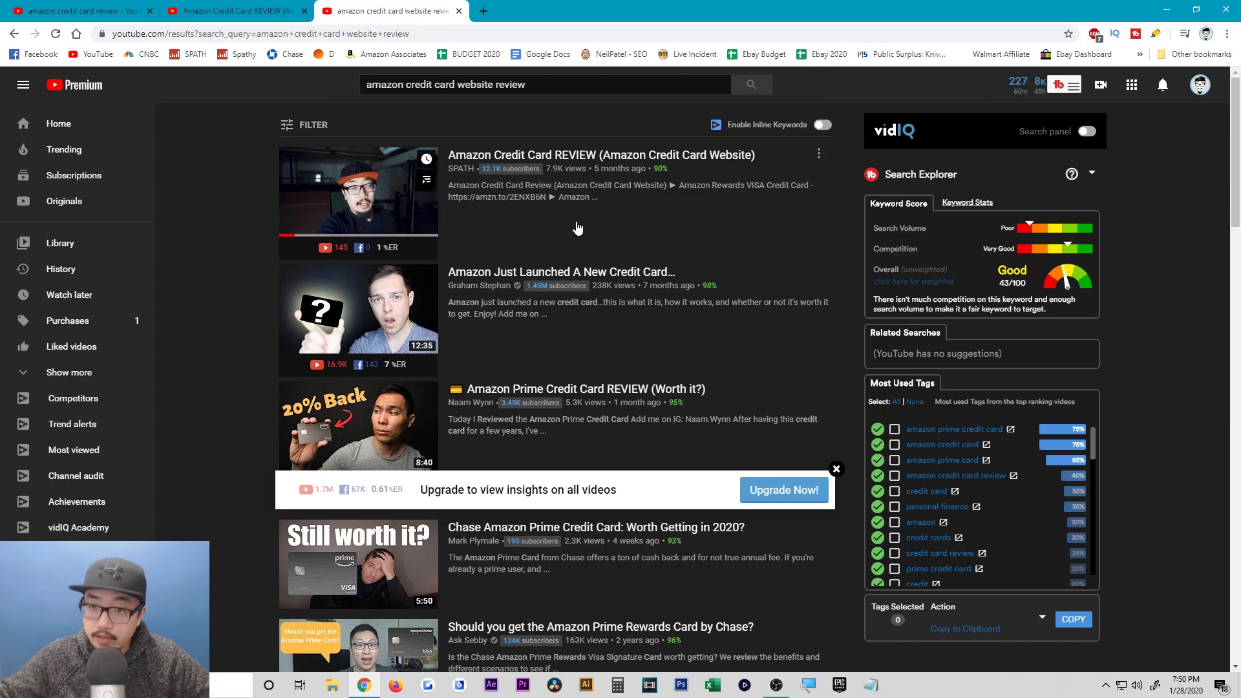
Return to the SPATH video and highlight the description's first line, "Amazon Credit Card Review (Amazon Credit Card Website)".
click(172, 7)
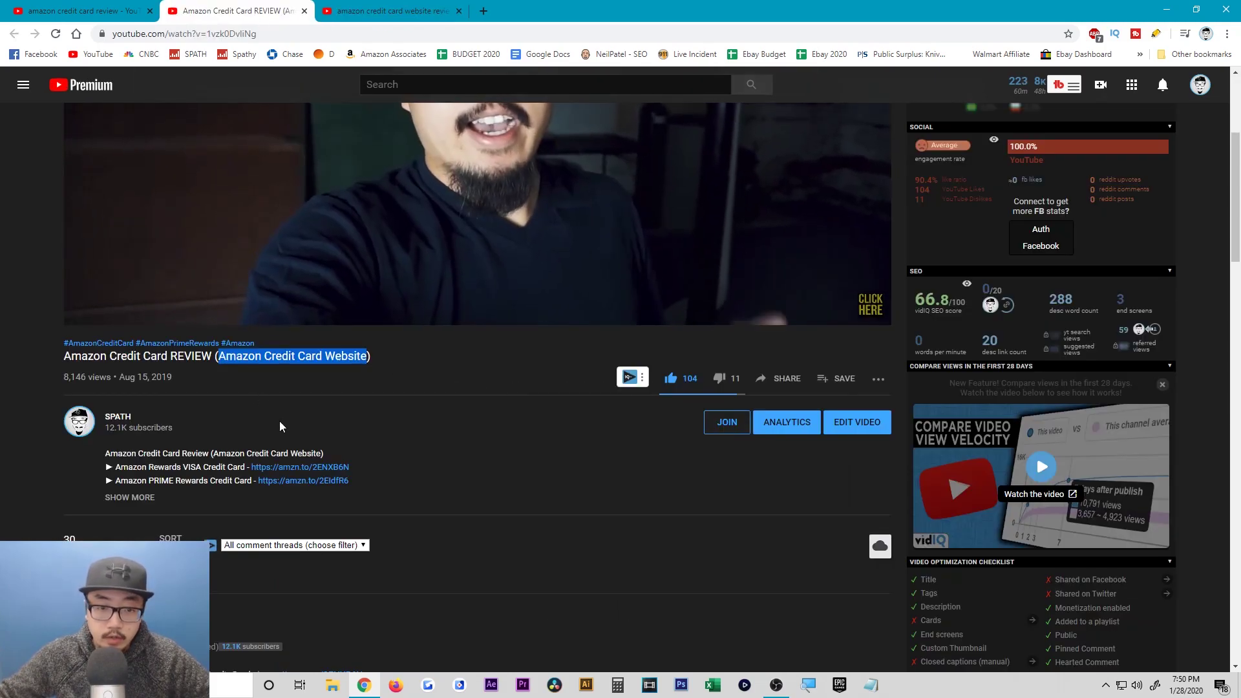
scroll(349, 404, down, 1)
drag(106, 389, 206, 389)
drag(465, 376, 748, 375)
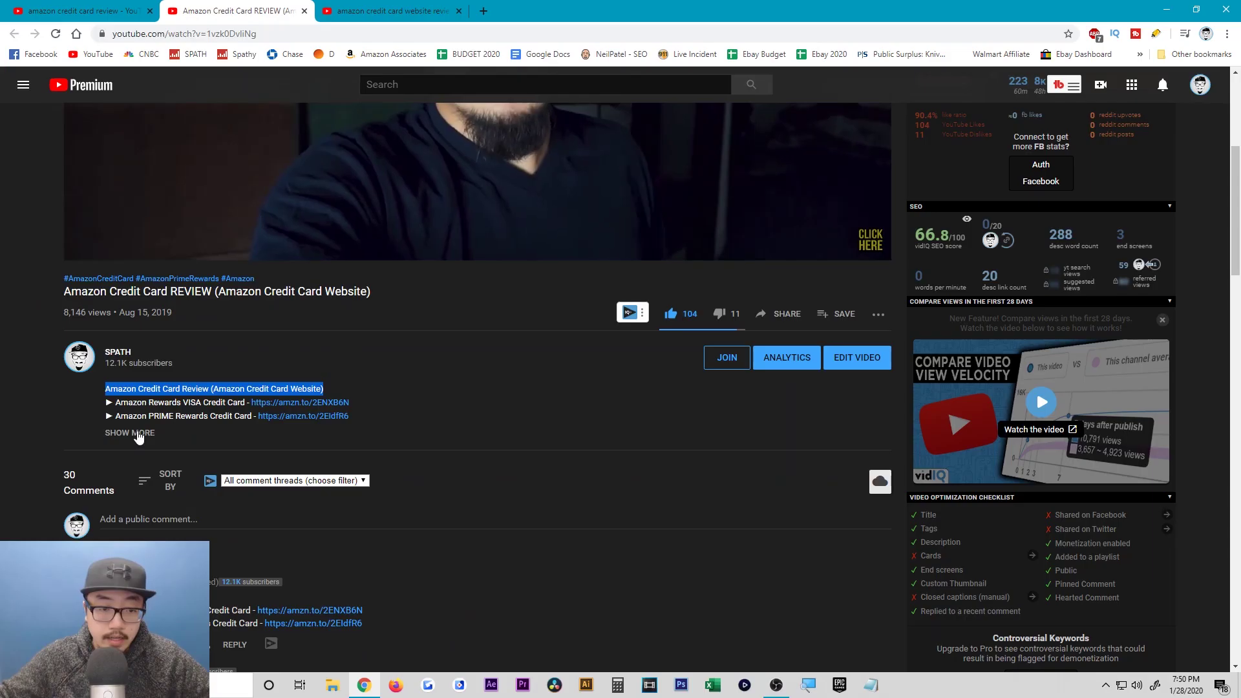
Expand the video's full description and highlight its two body paragraphs about the Amazon Credit Card and its website.
click(240, 505)
scroll(840, 530, down, 1)
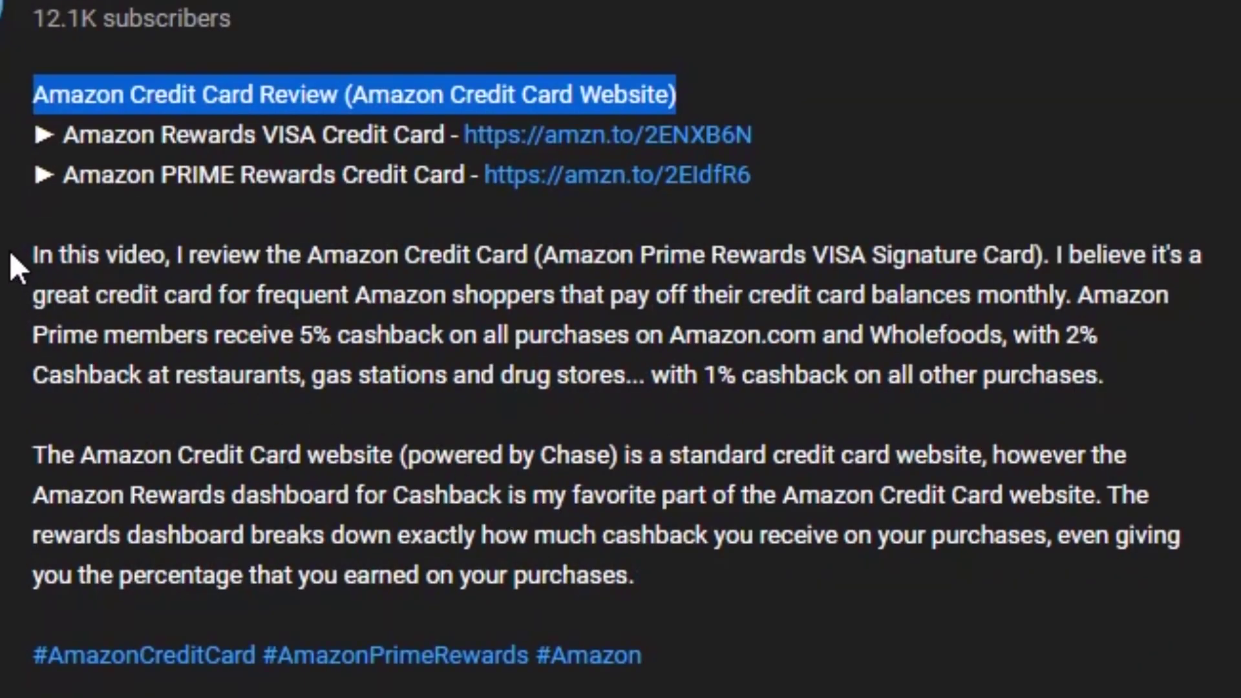
drag(10, 250, 909, 587)
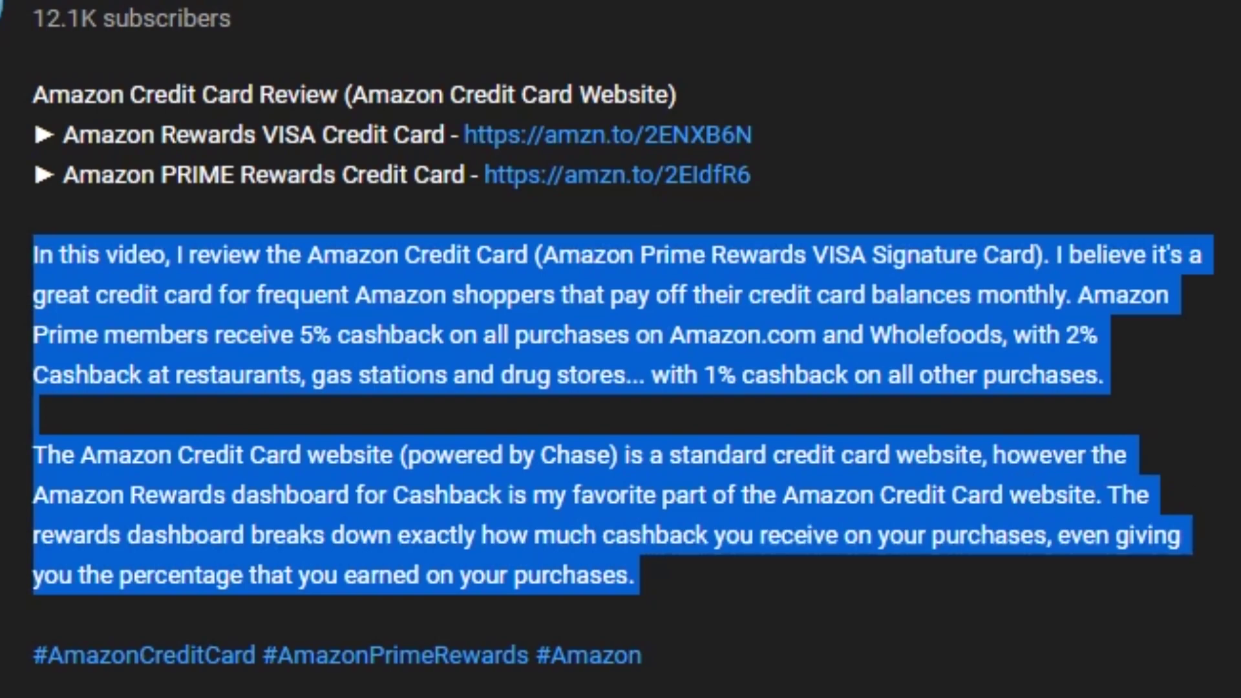
click(1160, 407)
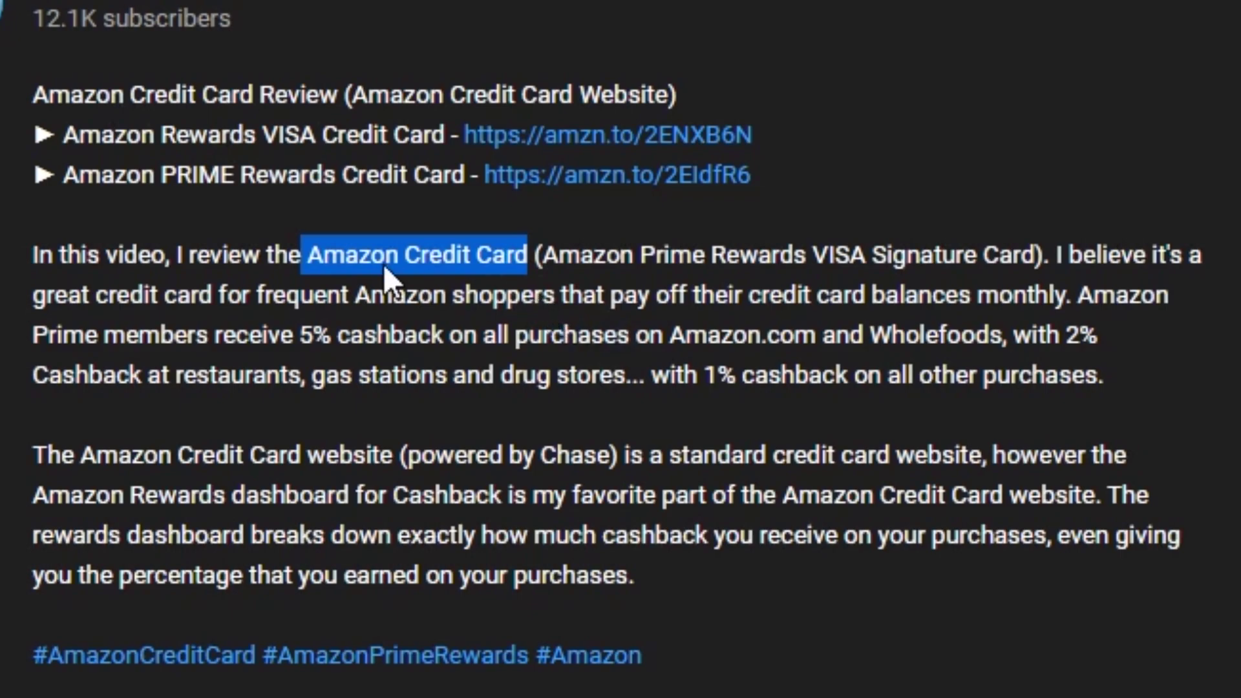
Point out the keyword phrases "Amazon Prime Rewards VISA" and "Amazon Credit Card website" within the description's paragraphs by highlighting them.
drag(559, 258, 735, 261)
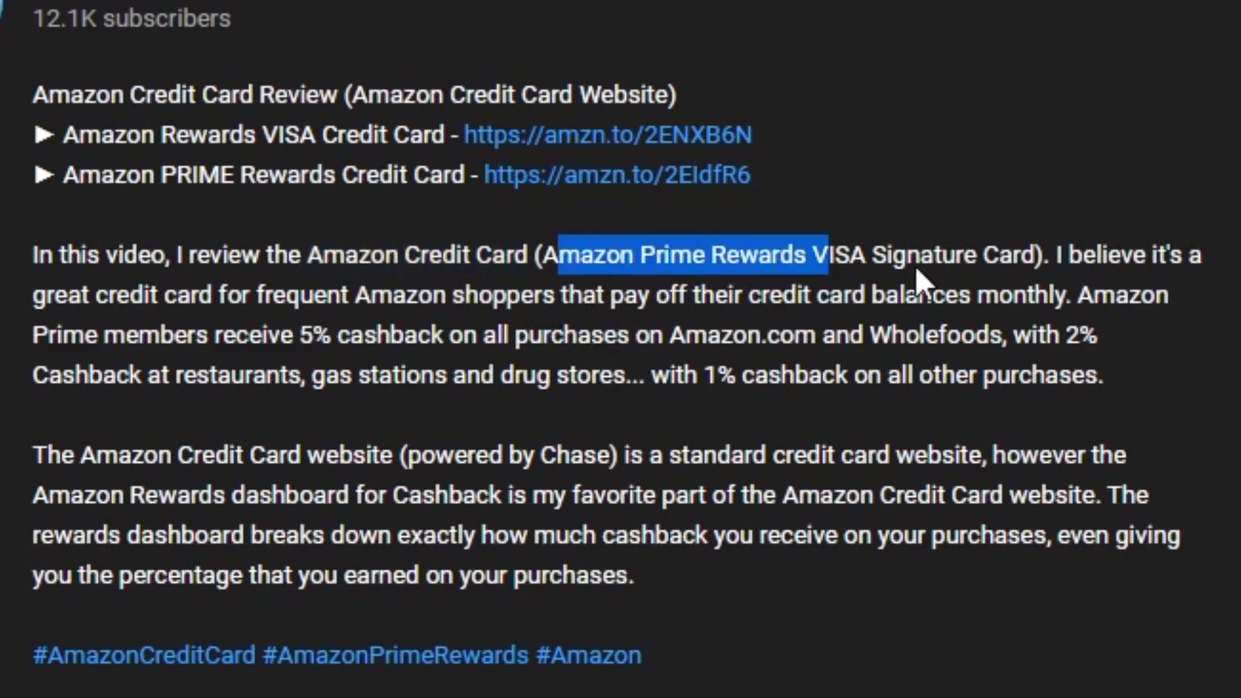
click(1083, 335)
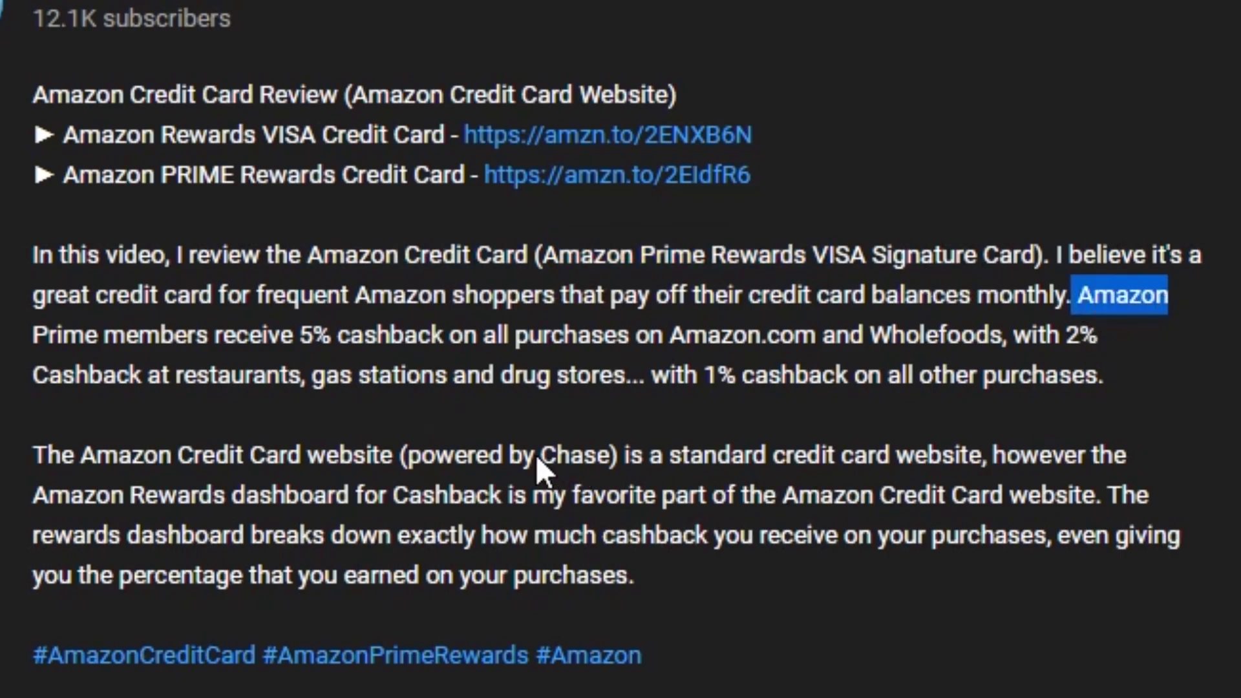
drag(75, 455, 402, 456)
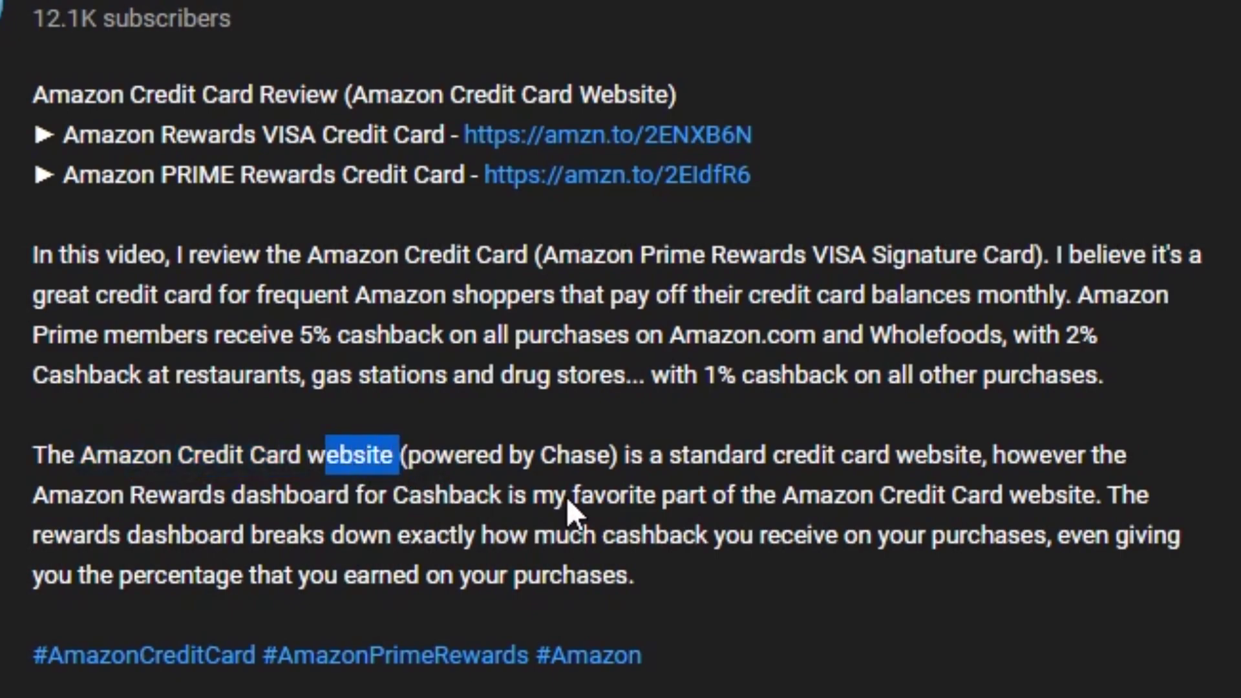
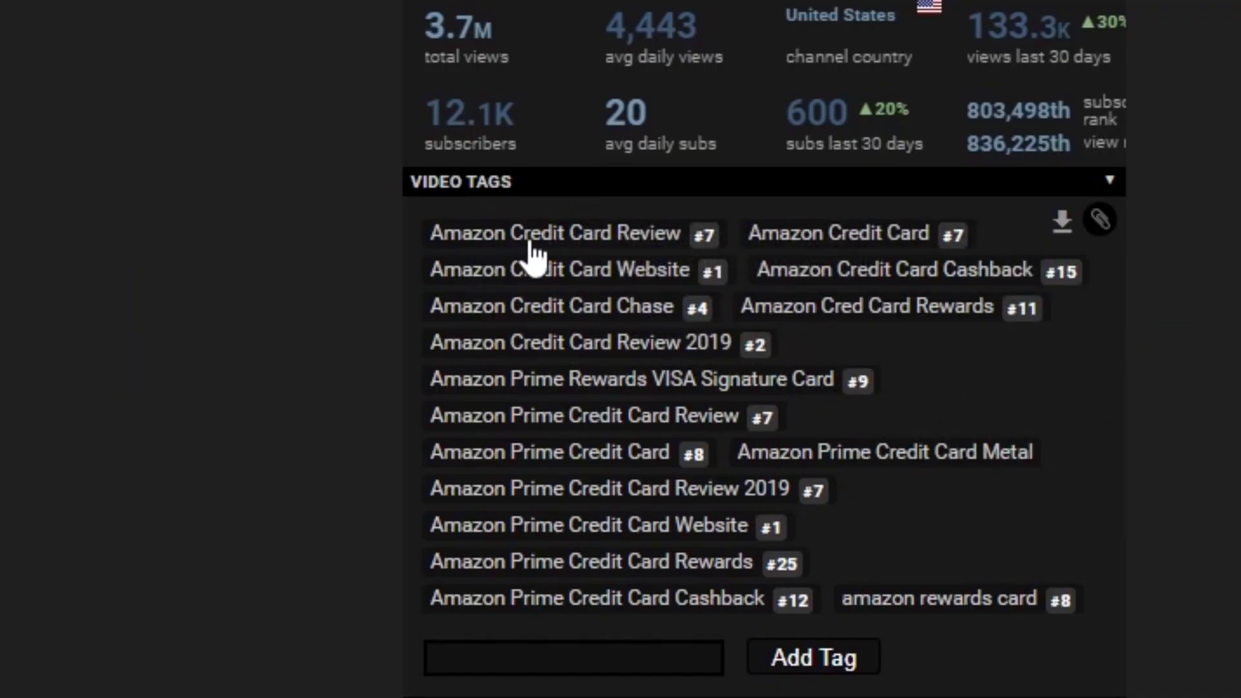
Examine the vidIQ video tags and their YouTube search rankings, and compare them with the video's title and description.
mouse_move(708, 238)
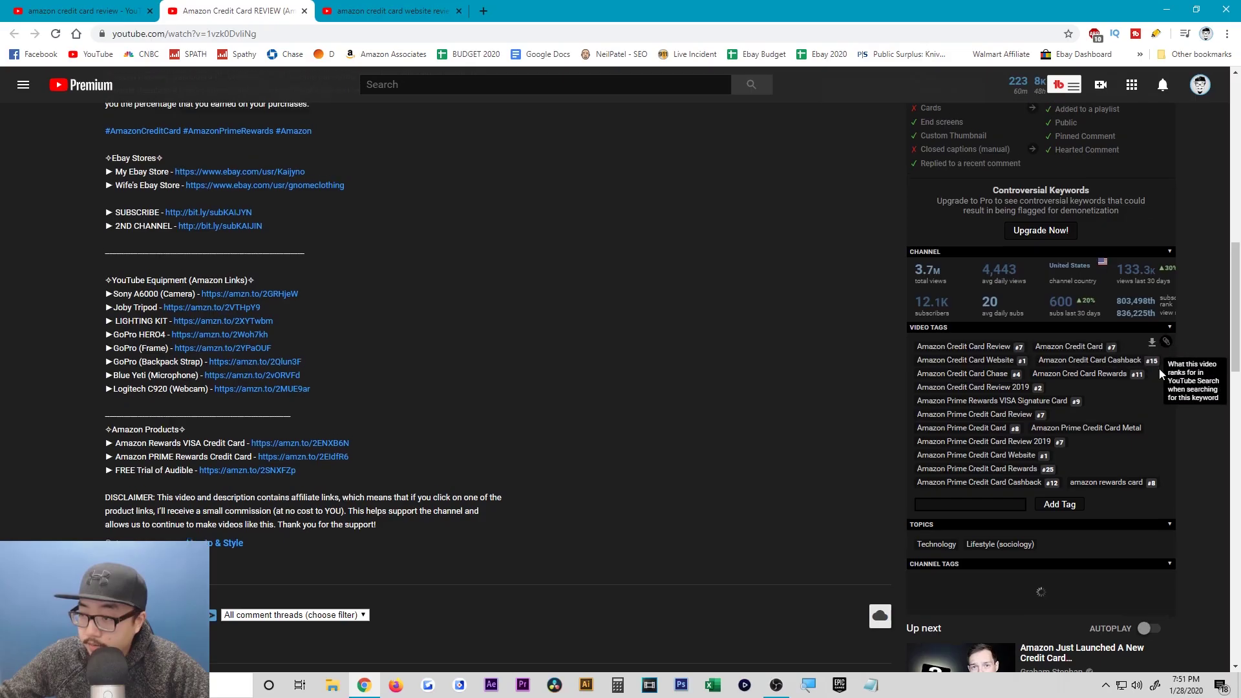
scroll(1158, 374, up, 10)
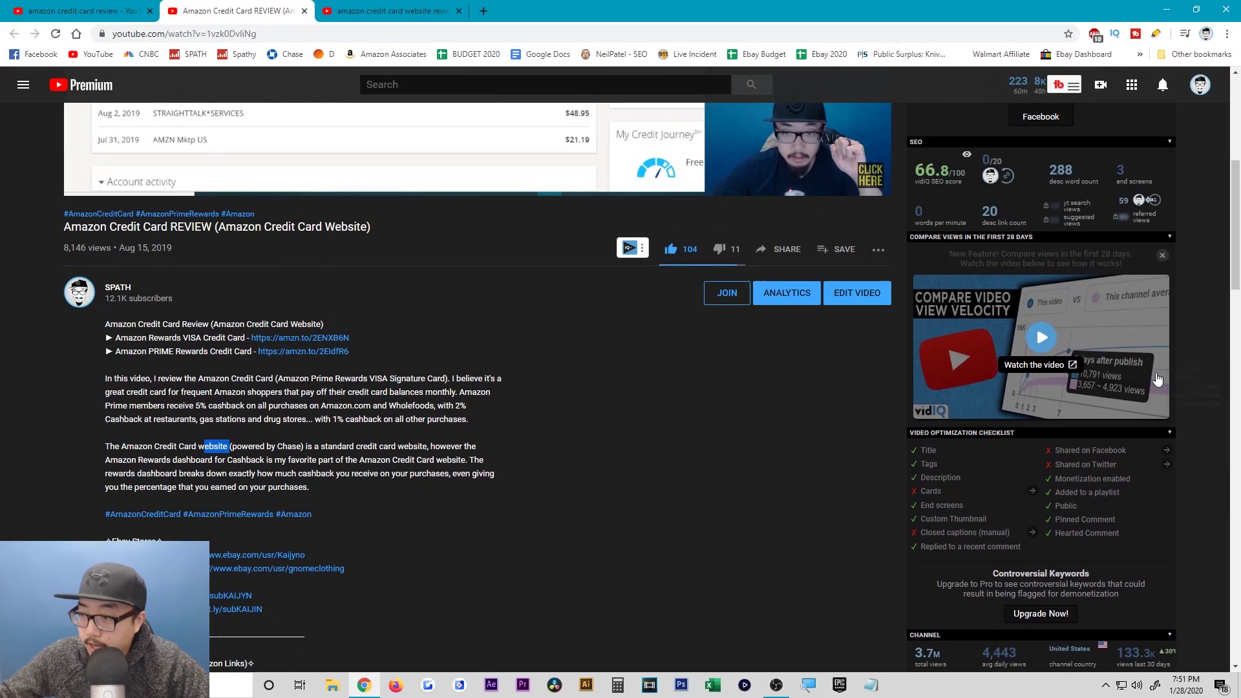
scroll(1147, 398, down, 5)
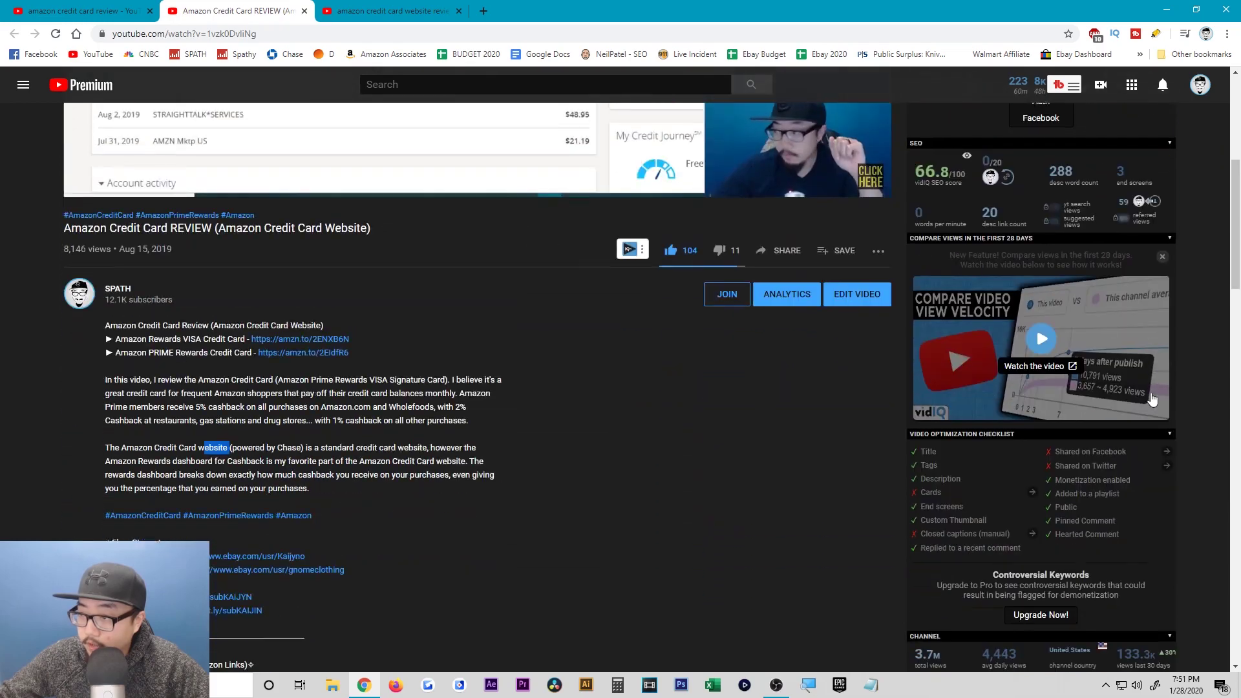
scroll(1131, 362, up, 8)
scroll(1112, 348, down, 10)
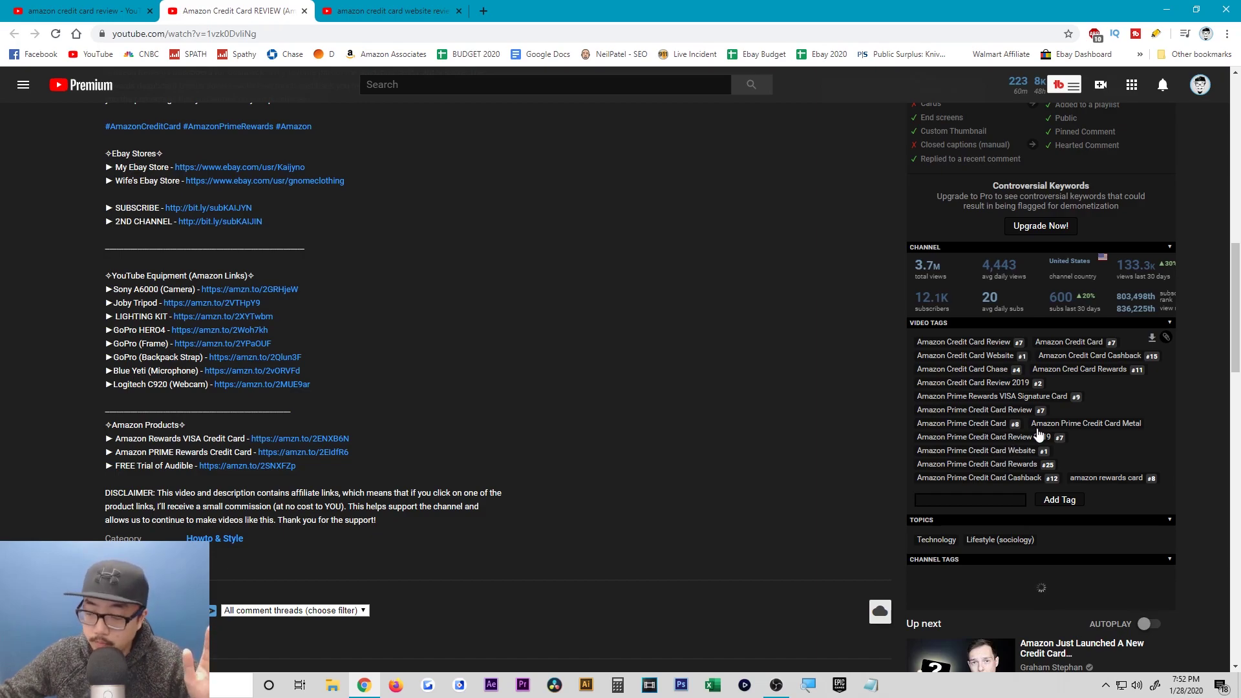
scroll(666, 501, up, 6)
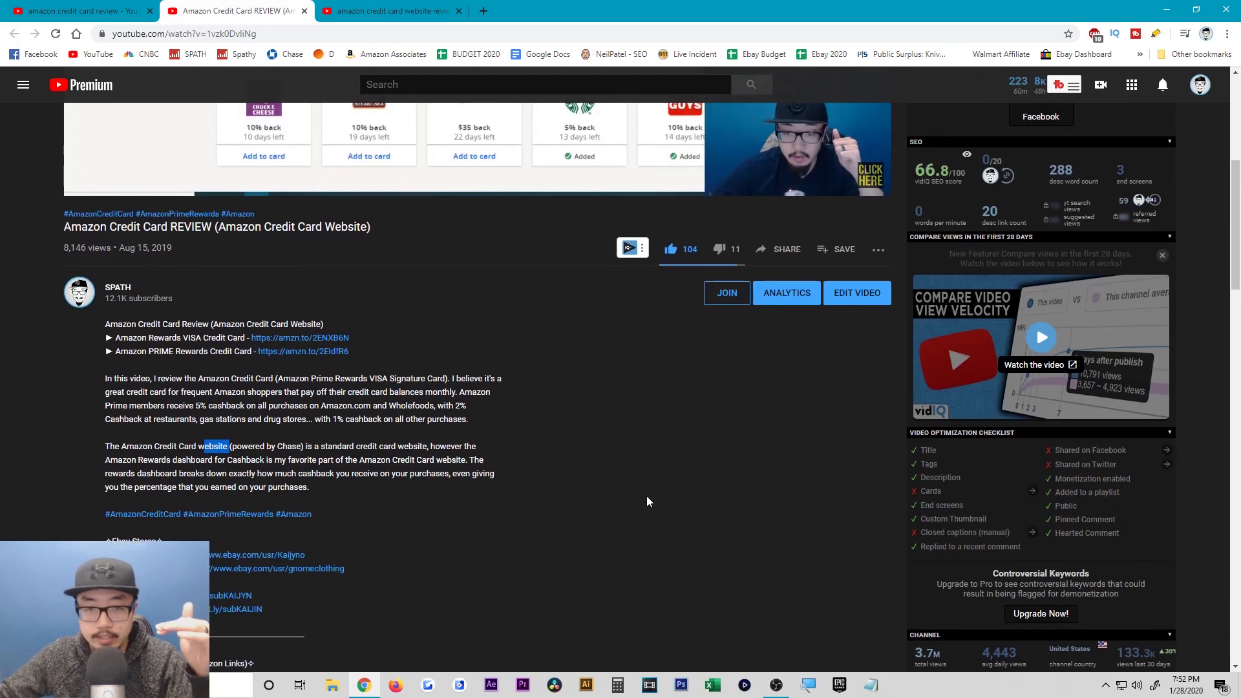
Review the video's title and description again alongside the vidIQ video tags.
drag(61, 249, 98, 256)
click(66, 250)
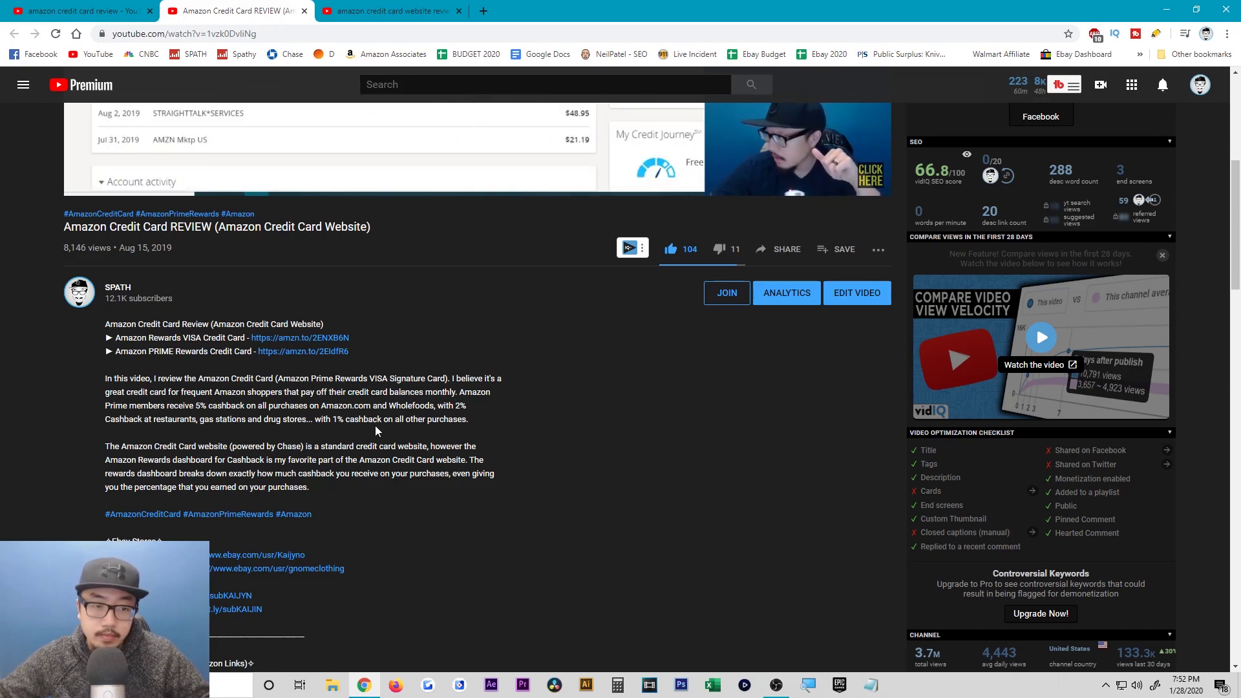
scroll(378, 426, down, 2)
scroll(384, 430, down, 2)
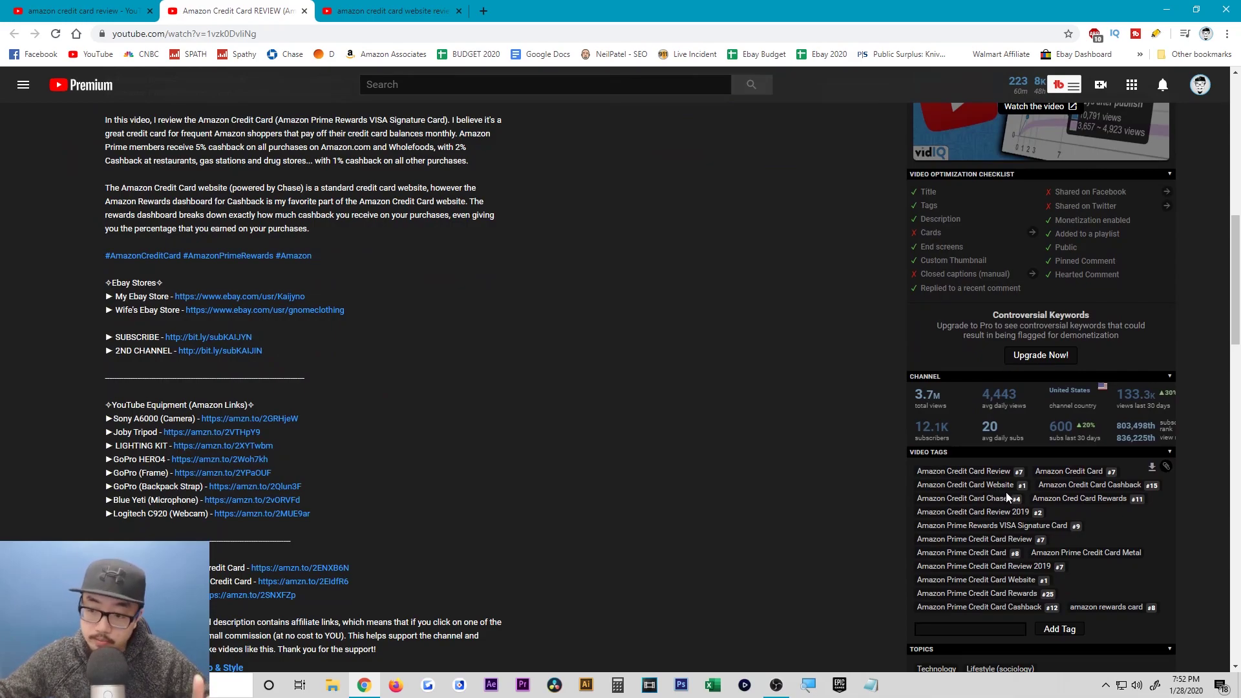
scroll(770, 497, up, 7)
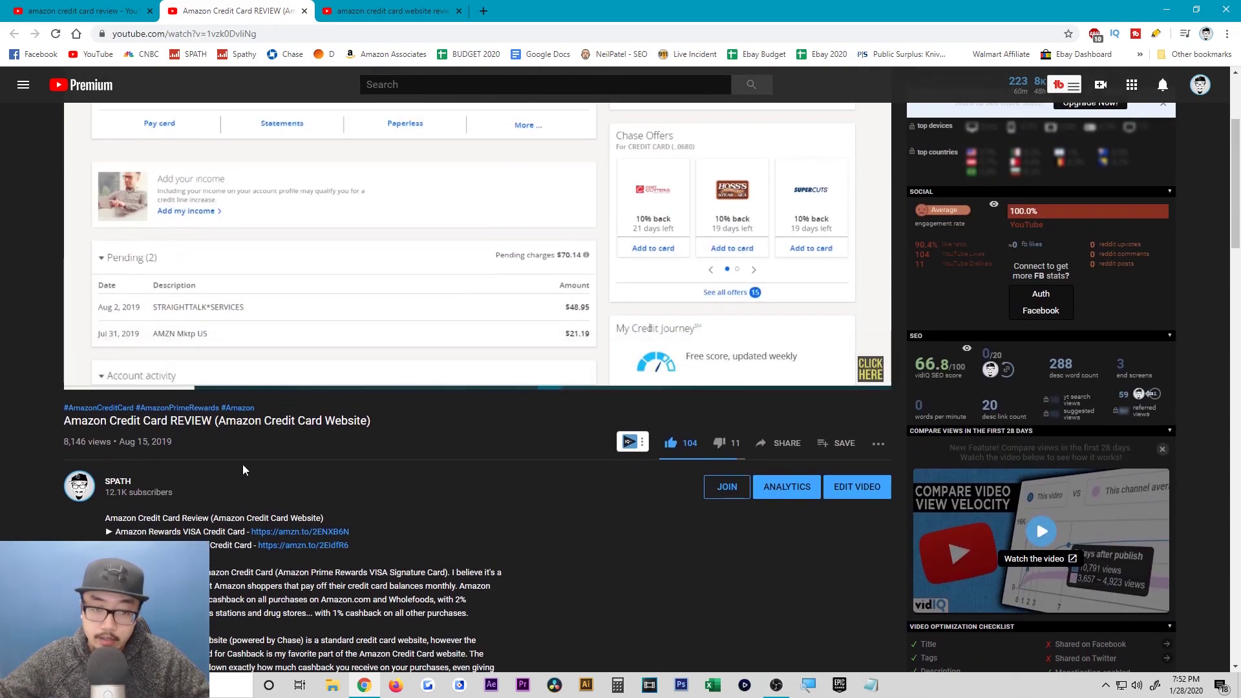
Highlight the opening keyword phrase in the SPATH video's title and review the description below it.
click(77, 11)
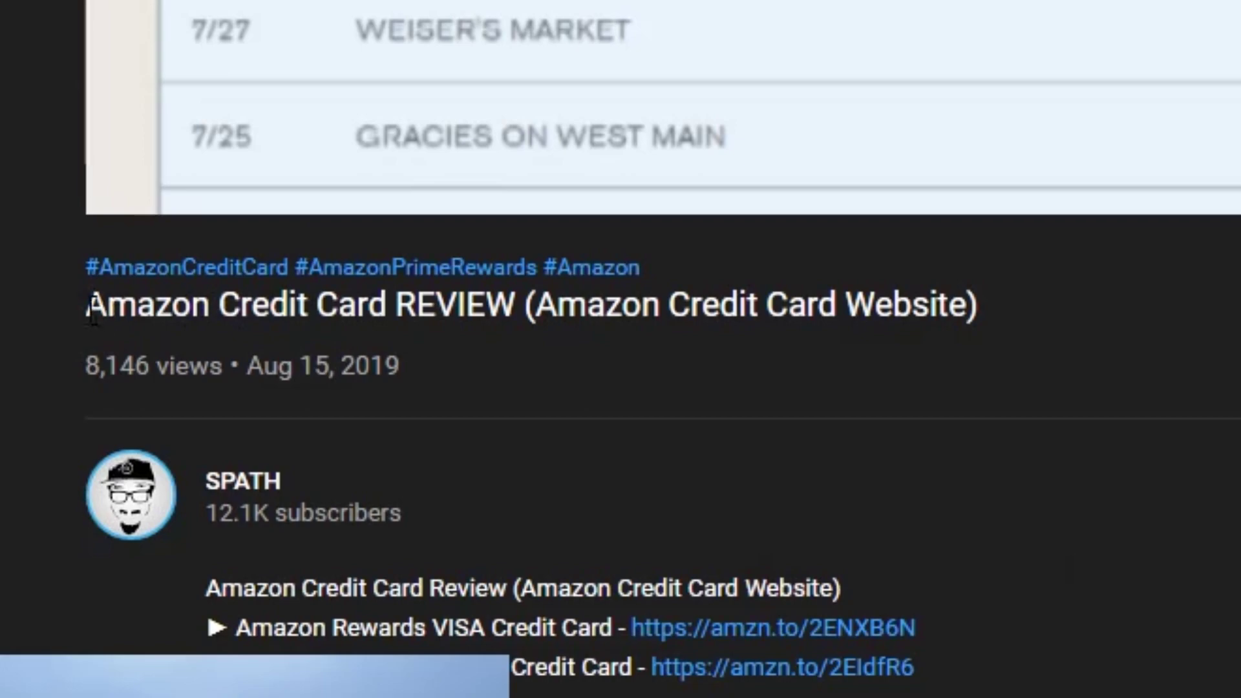
drag(93, 310, 362, 313)
click(515, 308)
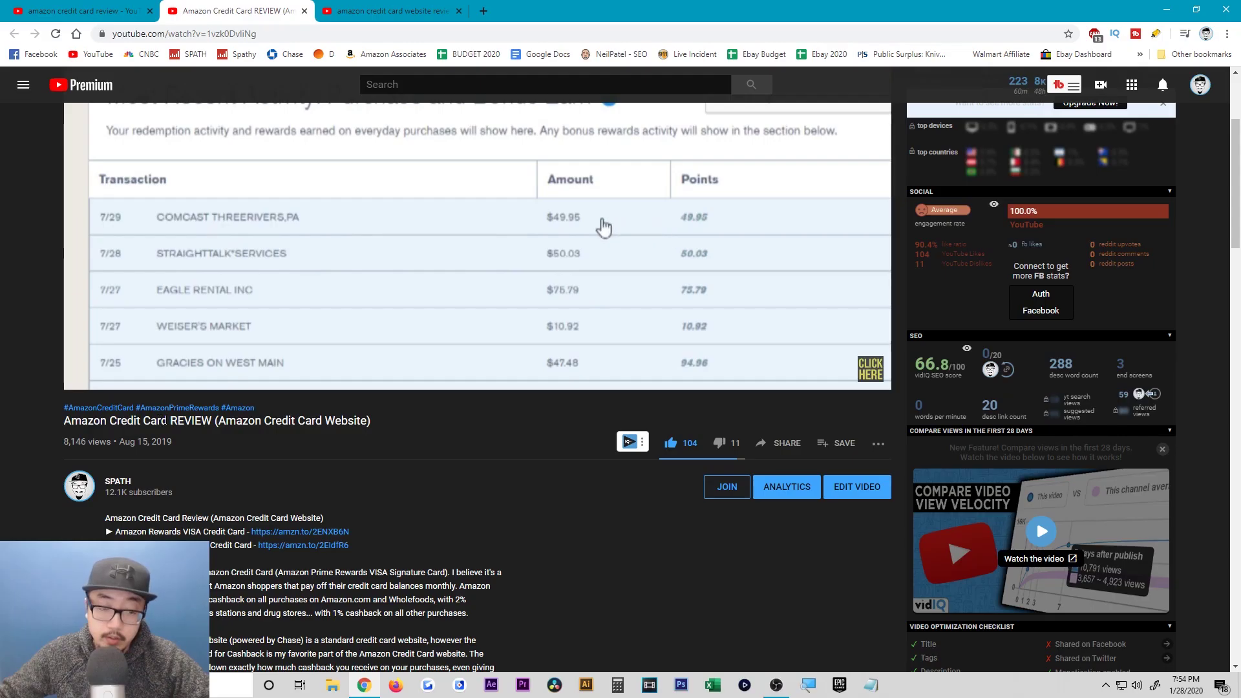
scroll(604, 227, down, 2)
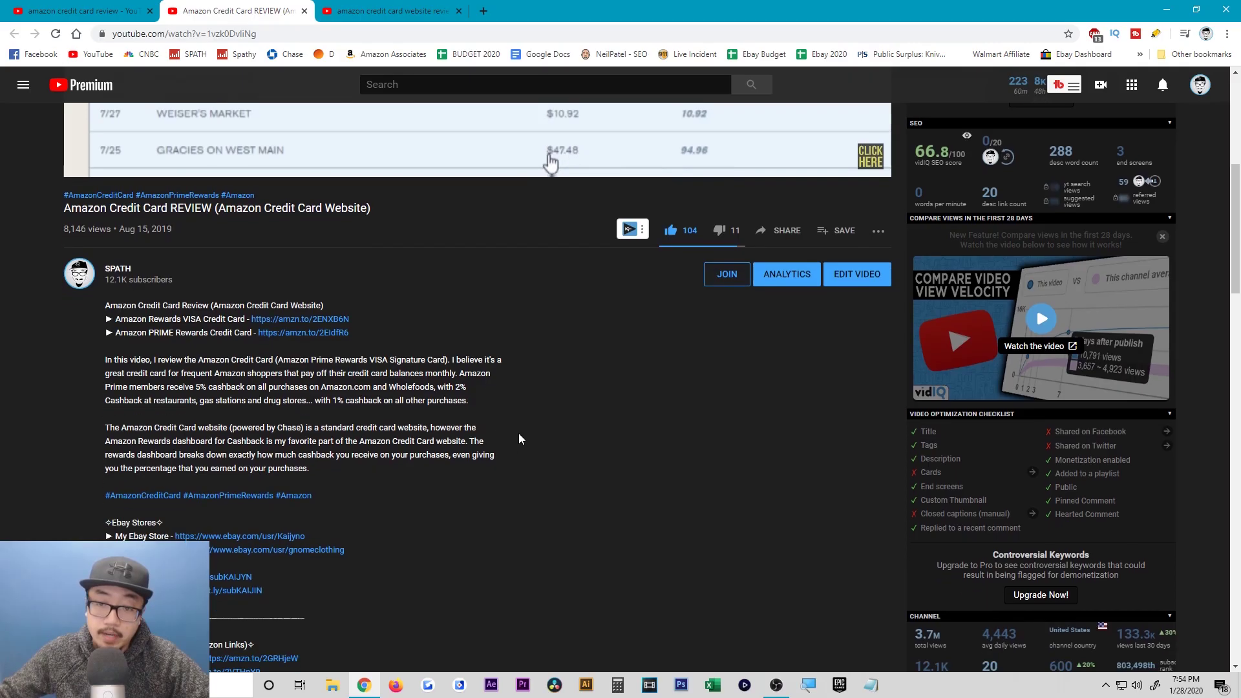
scroll(1163, 387, down, 6)
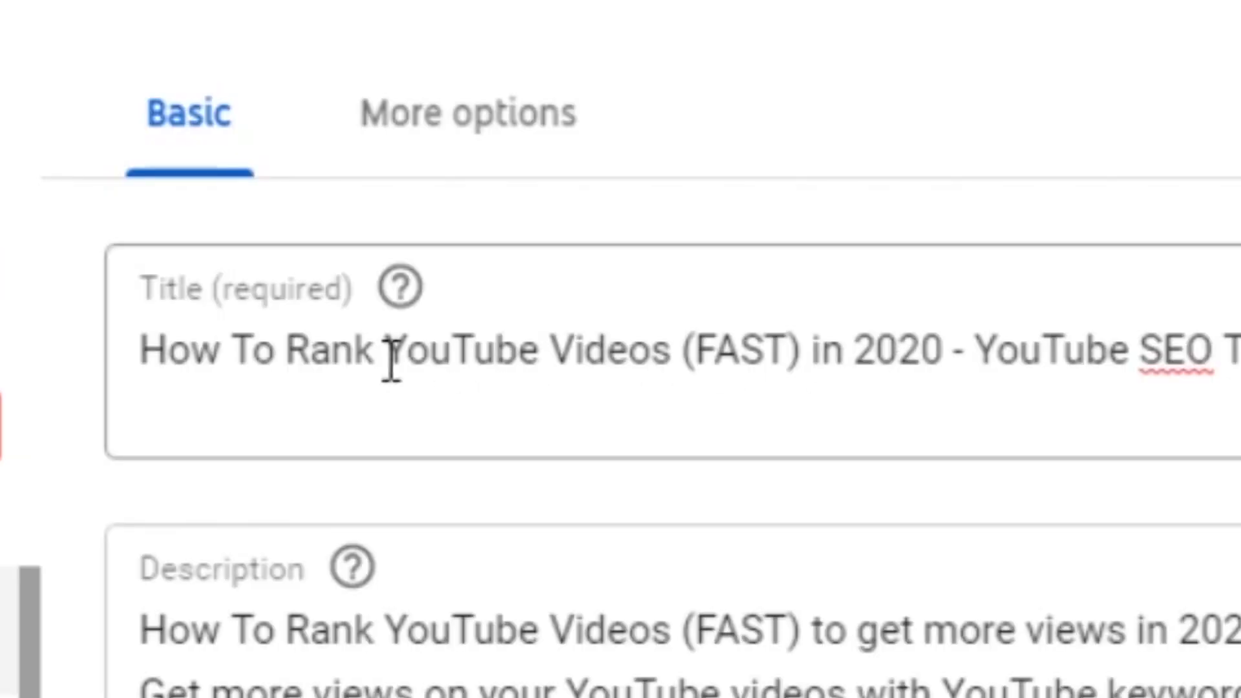
In YouTube Studio's video details, highlight the full title and its keyword phrases "How To Rank YouTube Videos" and "YouTube SEO".
drag(572, 190, 221, 202)
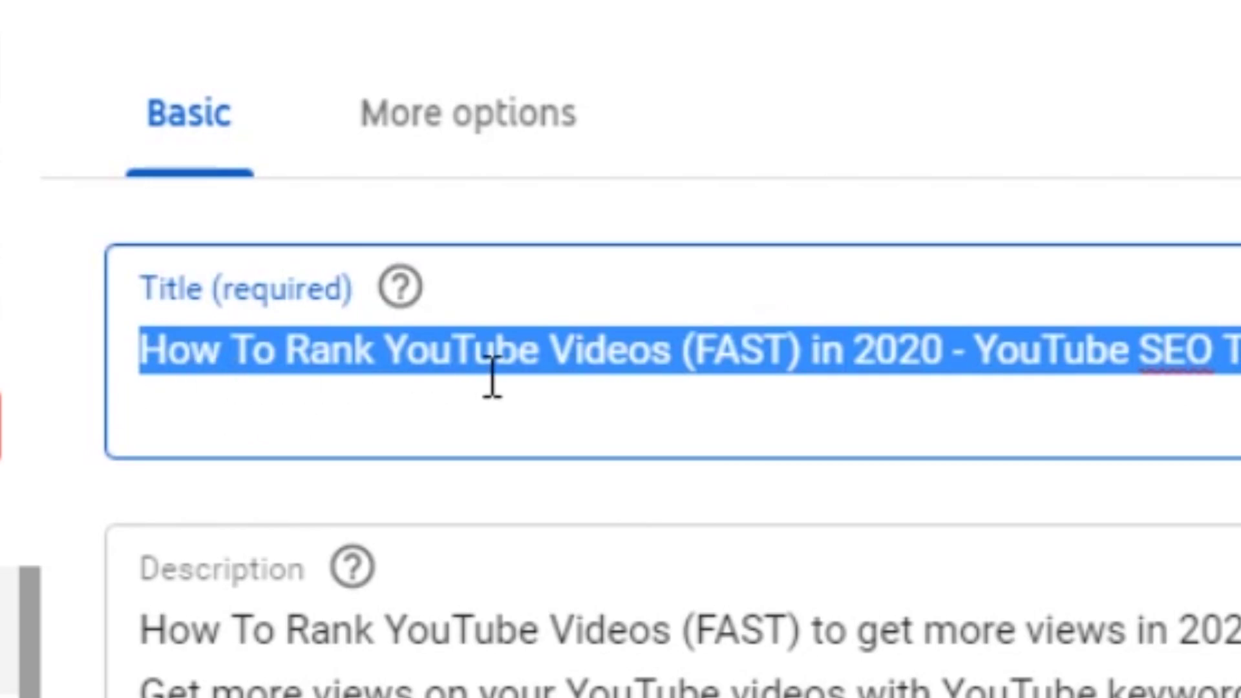
click(959, 367)
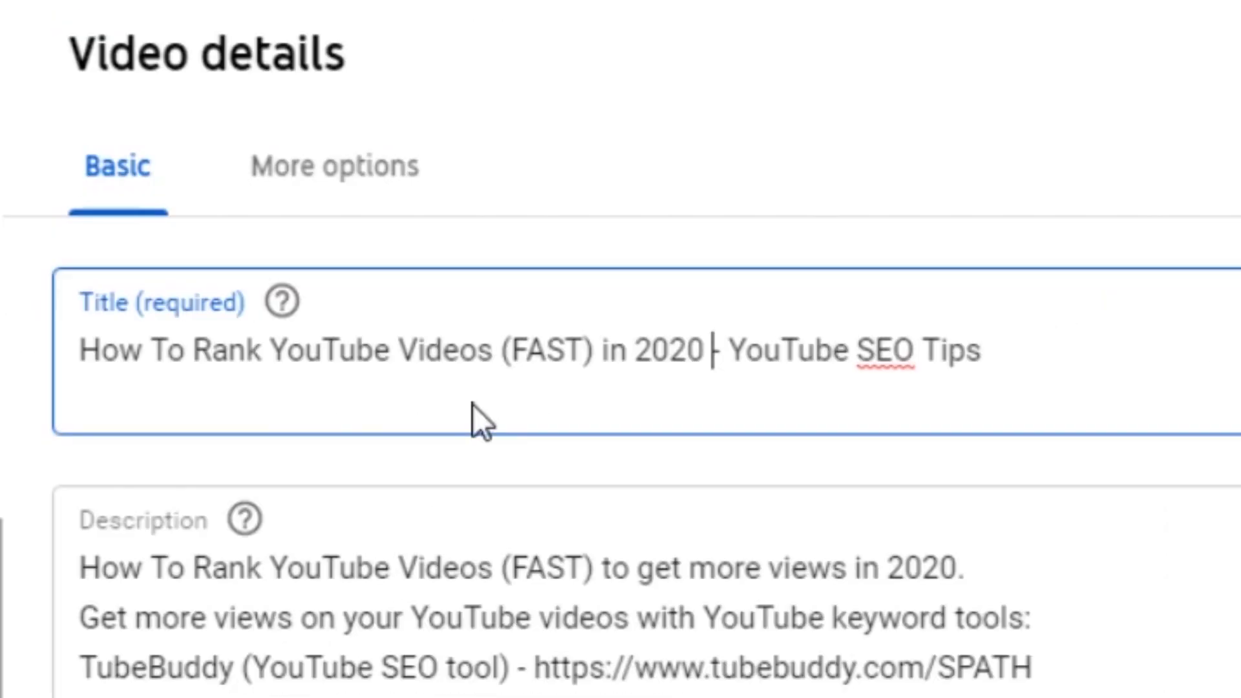
drag(102, 360, 515, 388)
click(610, 405)
drag(730, 353, 918, 391)
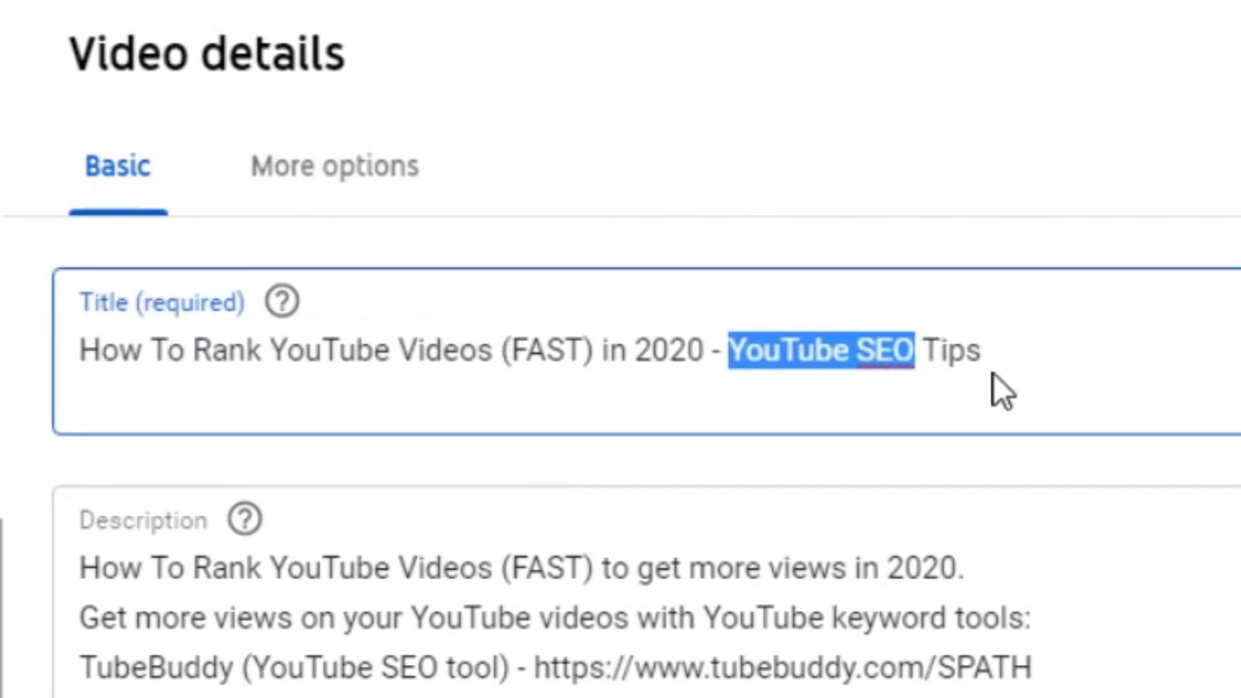
click(986, 390)
Copy "How To Rank YouTube Videos" from the Studio title and highlight the word "(FAST)" after it.
drag(381, 189, 200, 199)
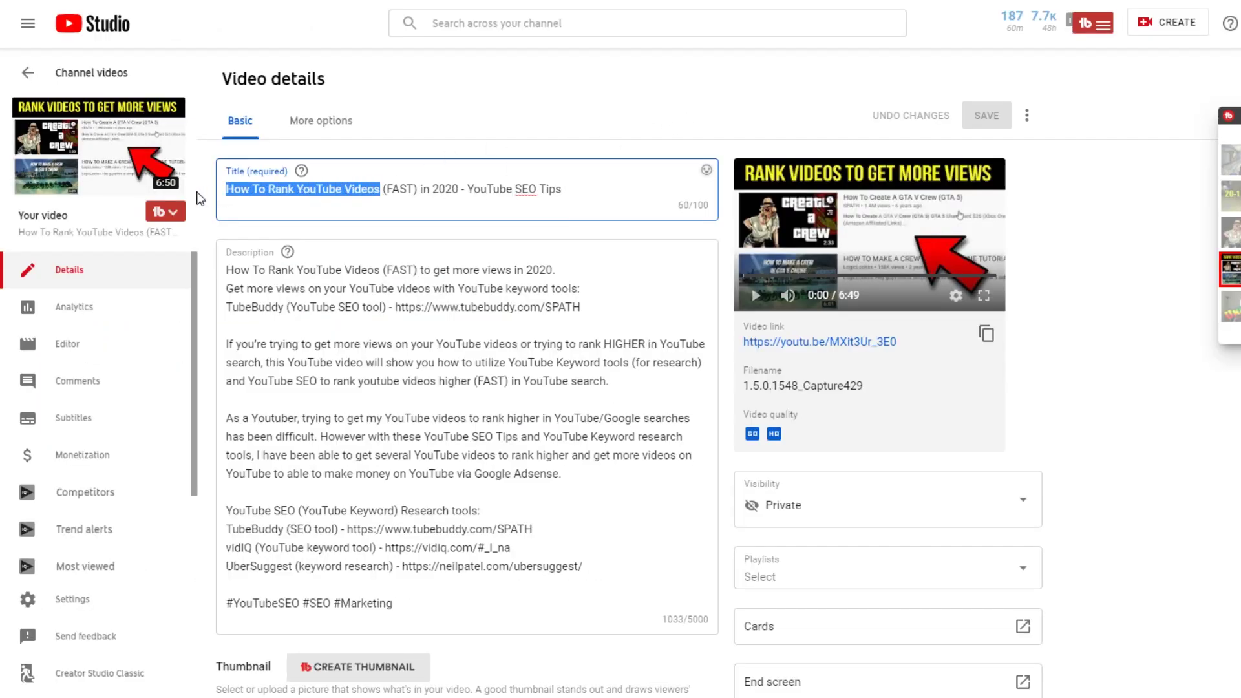
right_click(297, 187)
click(346, 244)
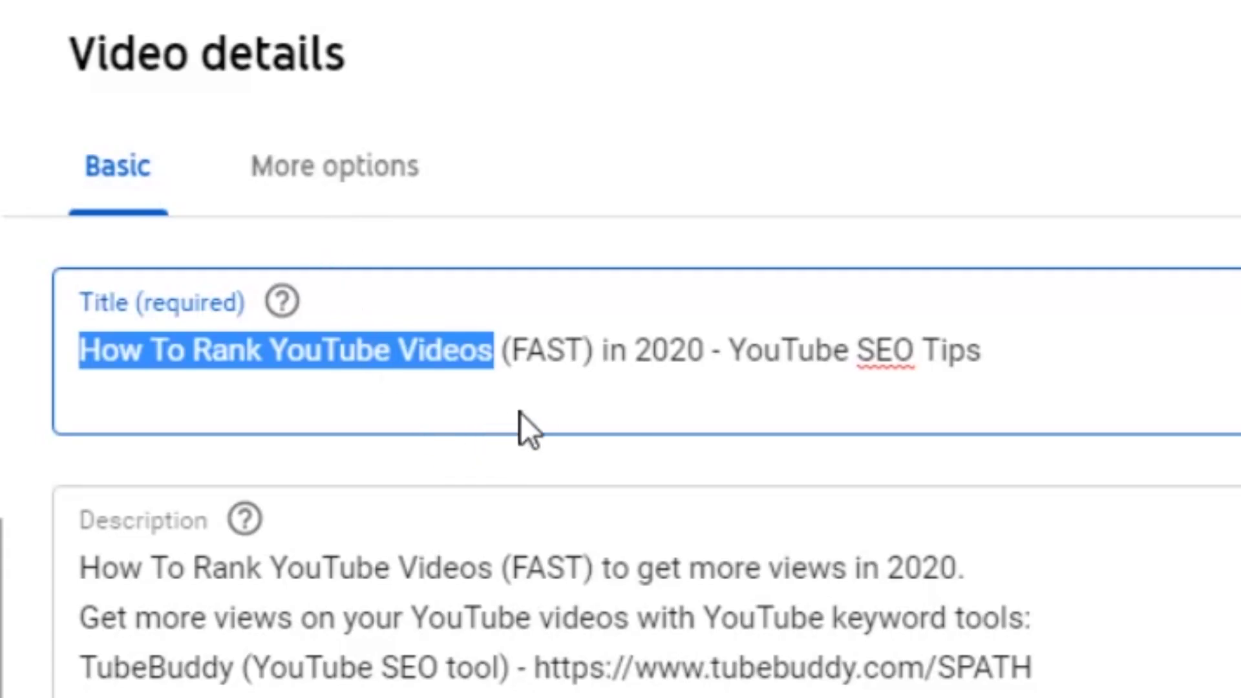
drag(512, 351, 593, 352)
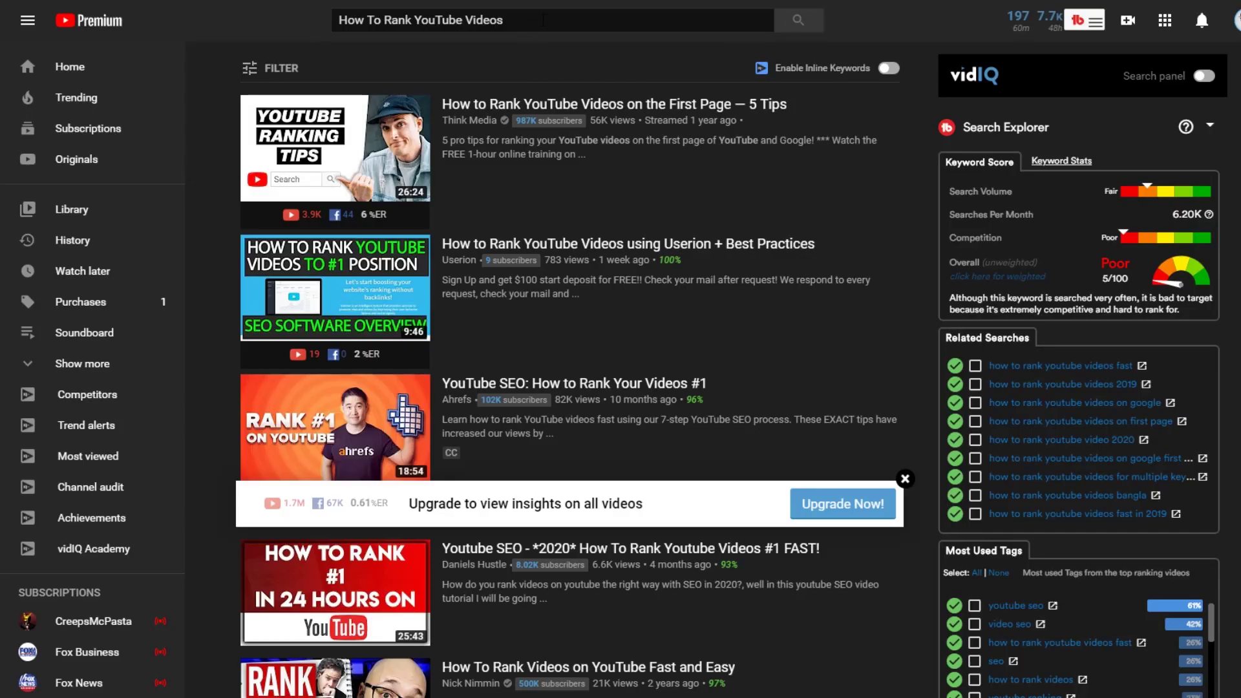
Search YouTube for "How To Rank YouTube Videos 2020" and check its TubeBuddy keyword score.
click(543, 20)
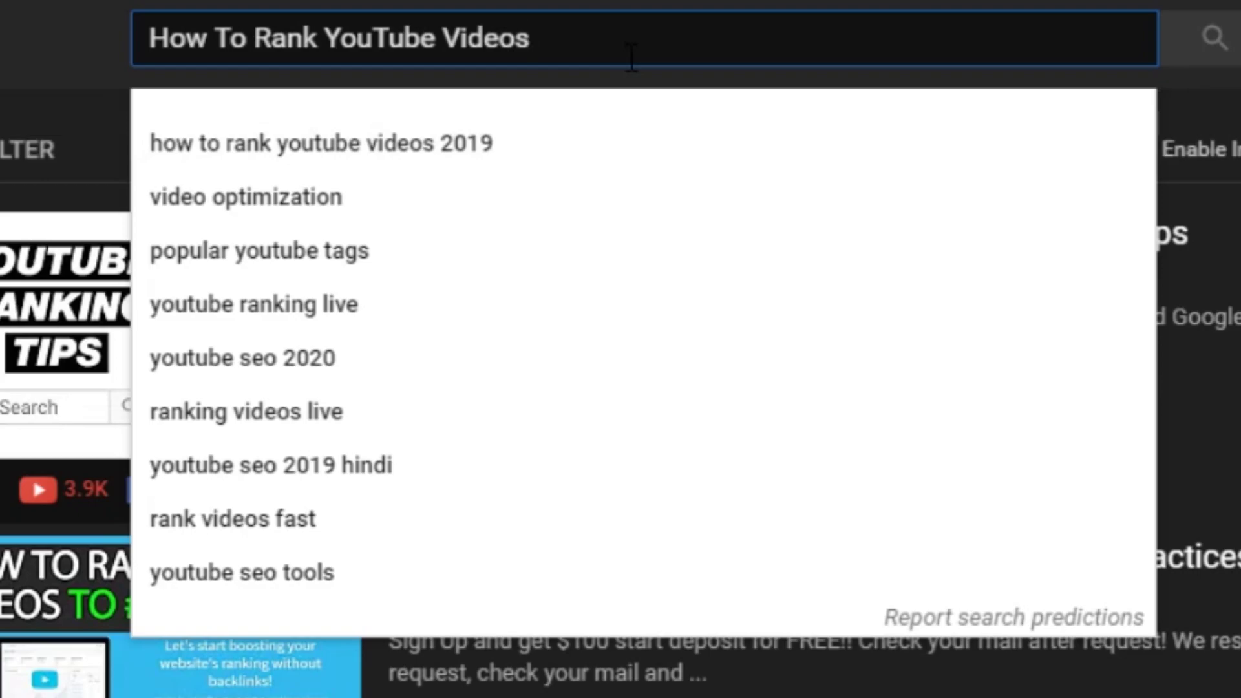
text(2020)
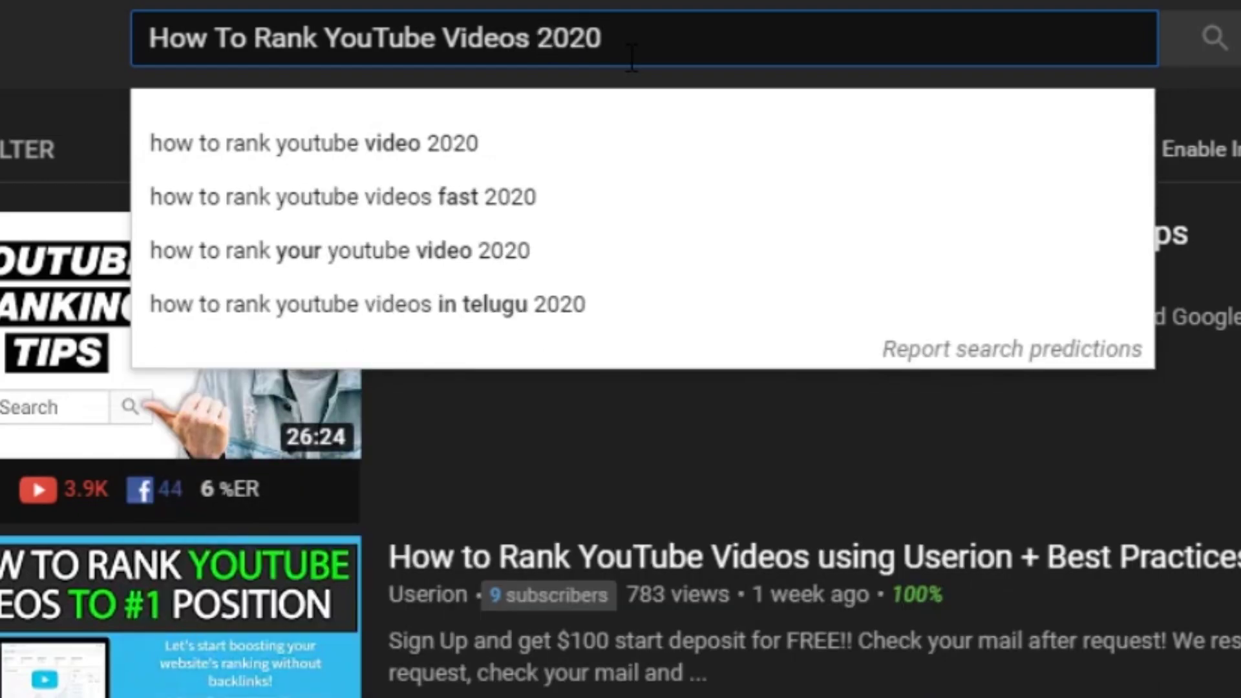
key(Return)
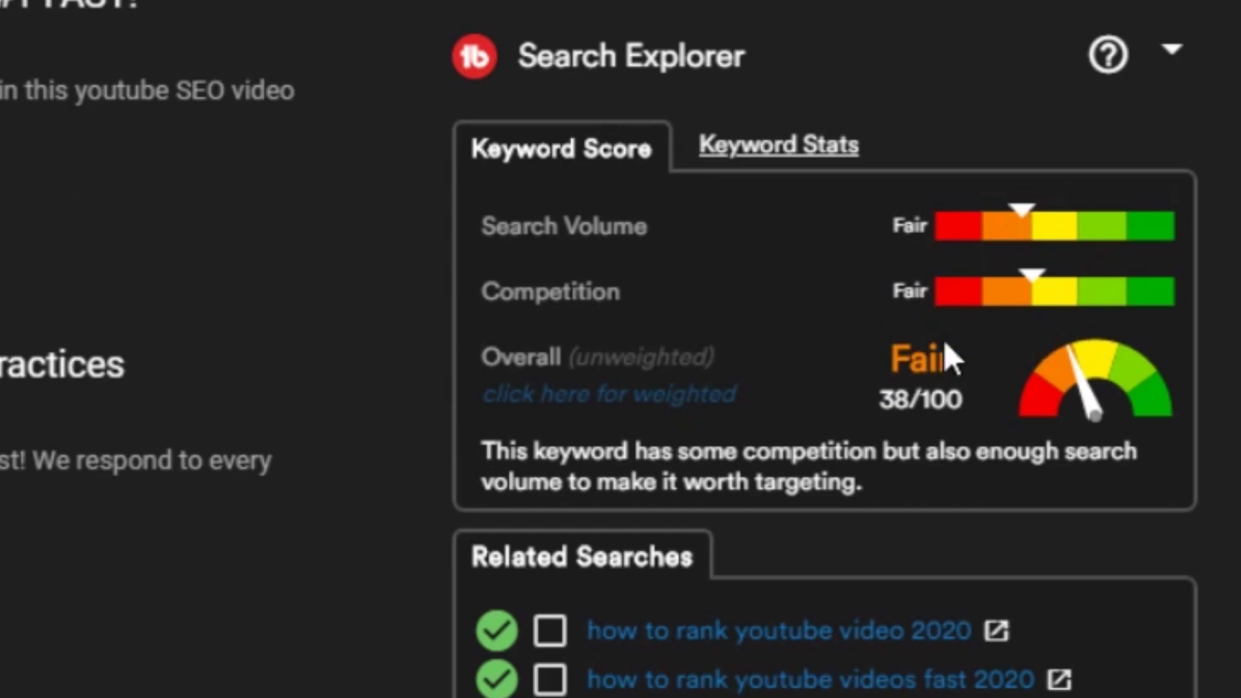
Shorten the search to "How To Rank YouTube Videos" and check the suggested query "how to rank youtube videos fast".
click(526, 39)
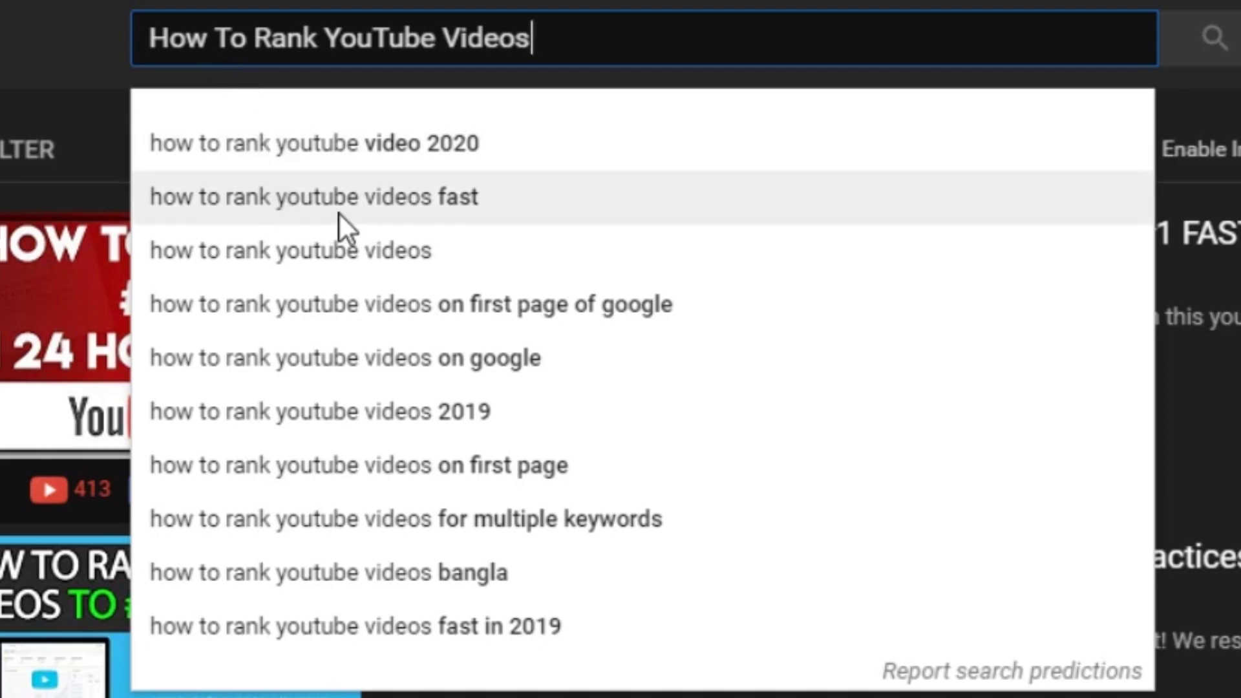
click(532, 200)
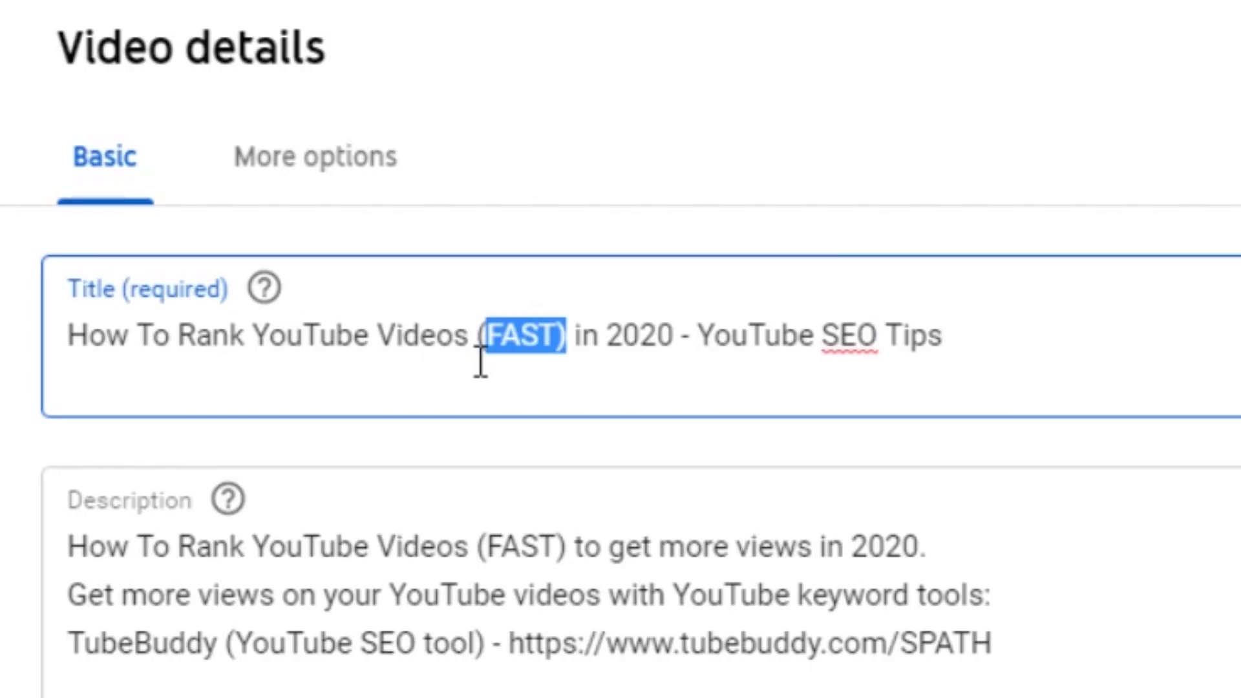
Back in the Studio title, highlight the combined keyword phrase "How To Rank YouTube Videos (FAST) in 2020".
click(480, 362)
drag(559, 342, 220, 345)
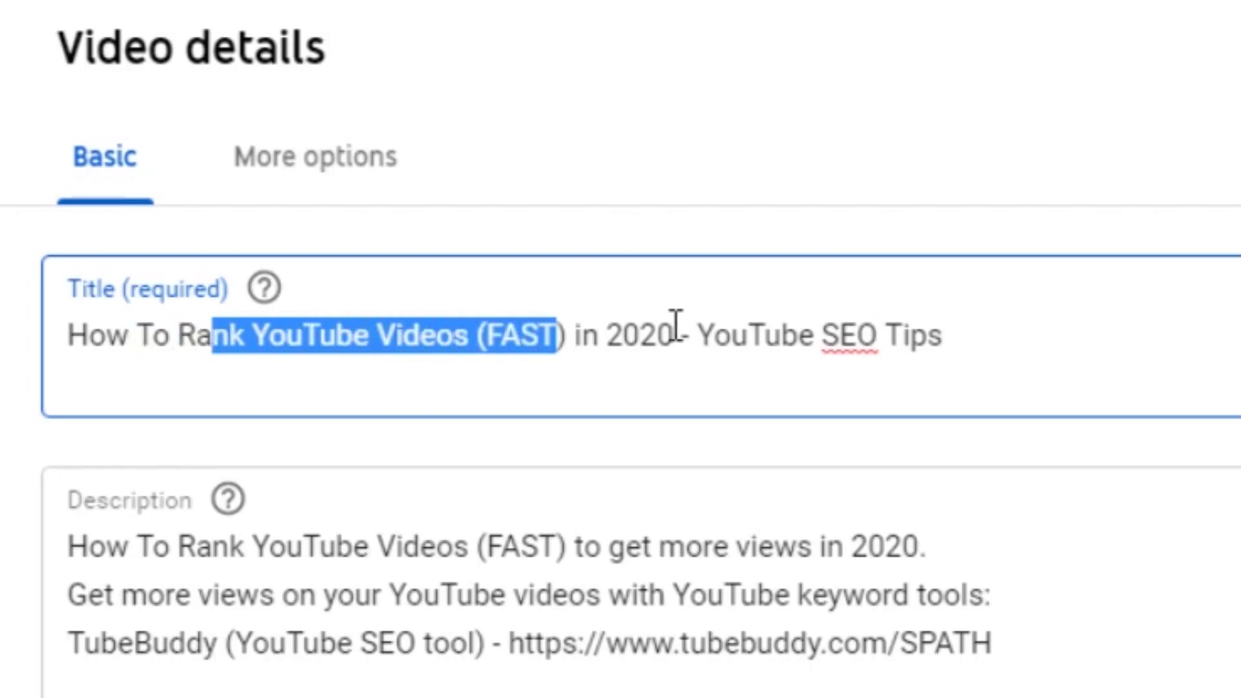
drag(657, 336, 67, 336)
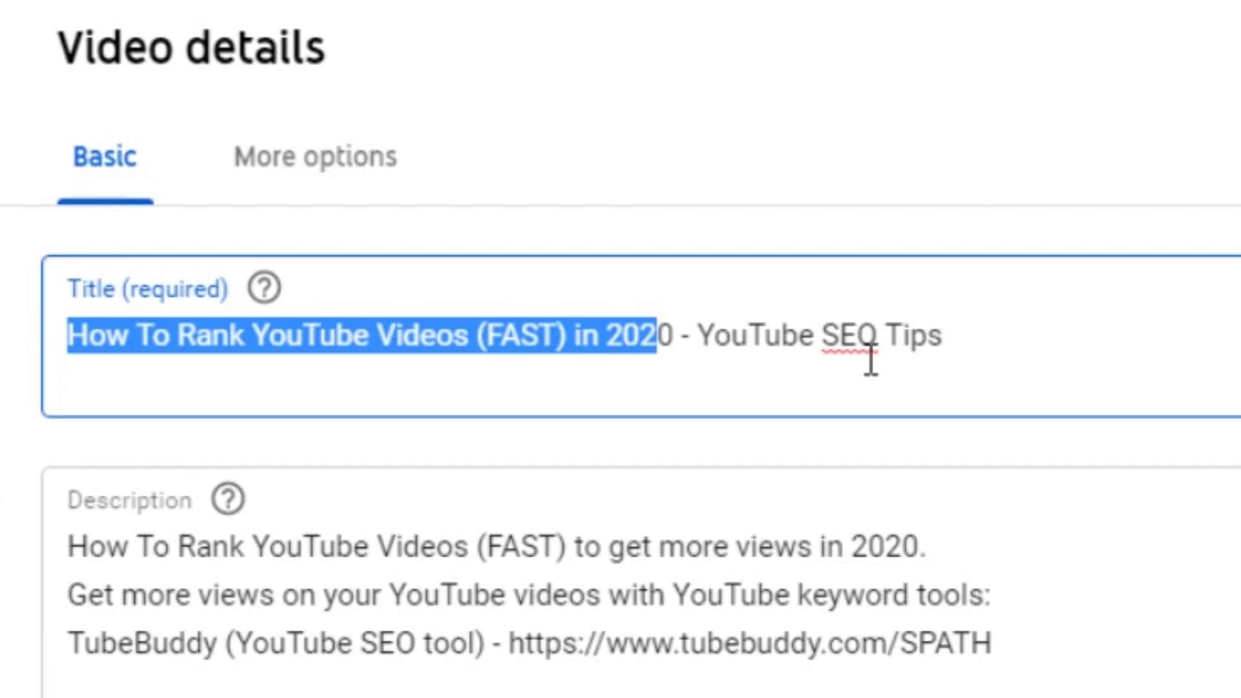
Copy "YouTube SEO" from the title and examine the YouTube search results for "youtube seo".
click(733, 337)
drag(696, 337, 876, 338)
right_click(830, 342)
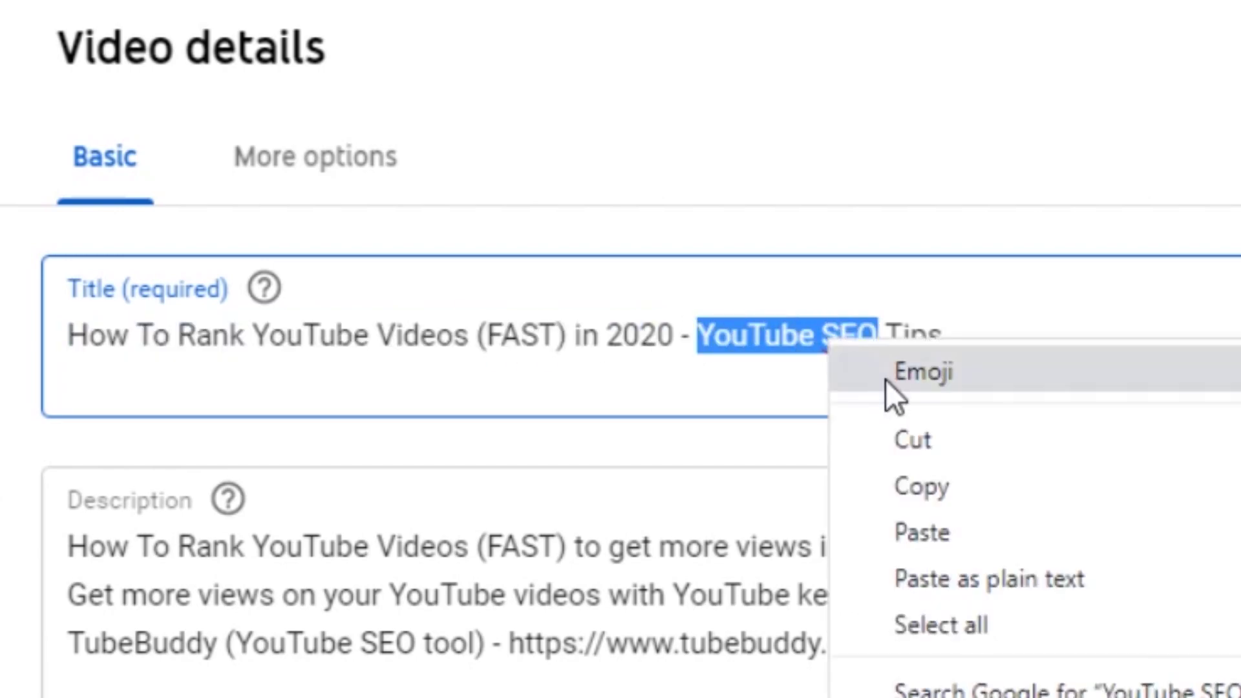
click(942, 491)
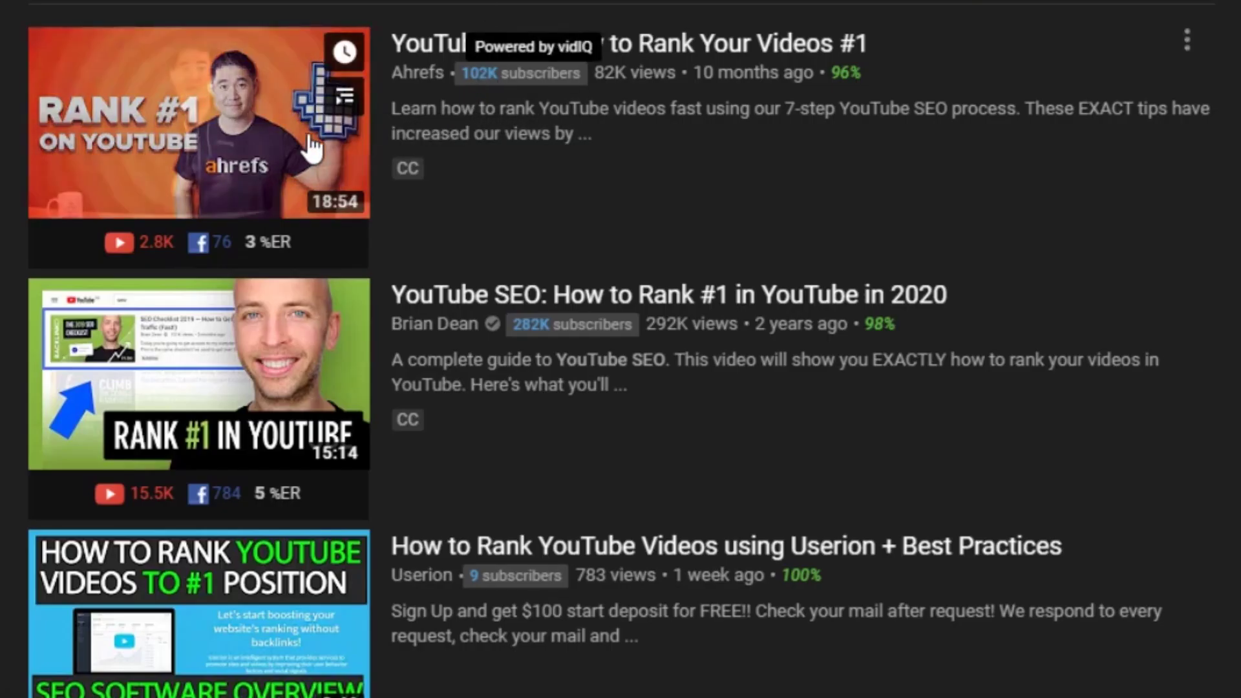
mouse_move(692, 121)
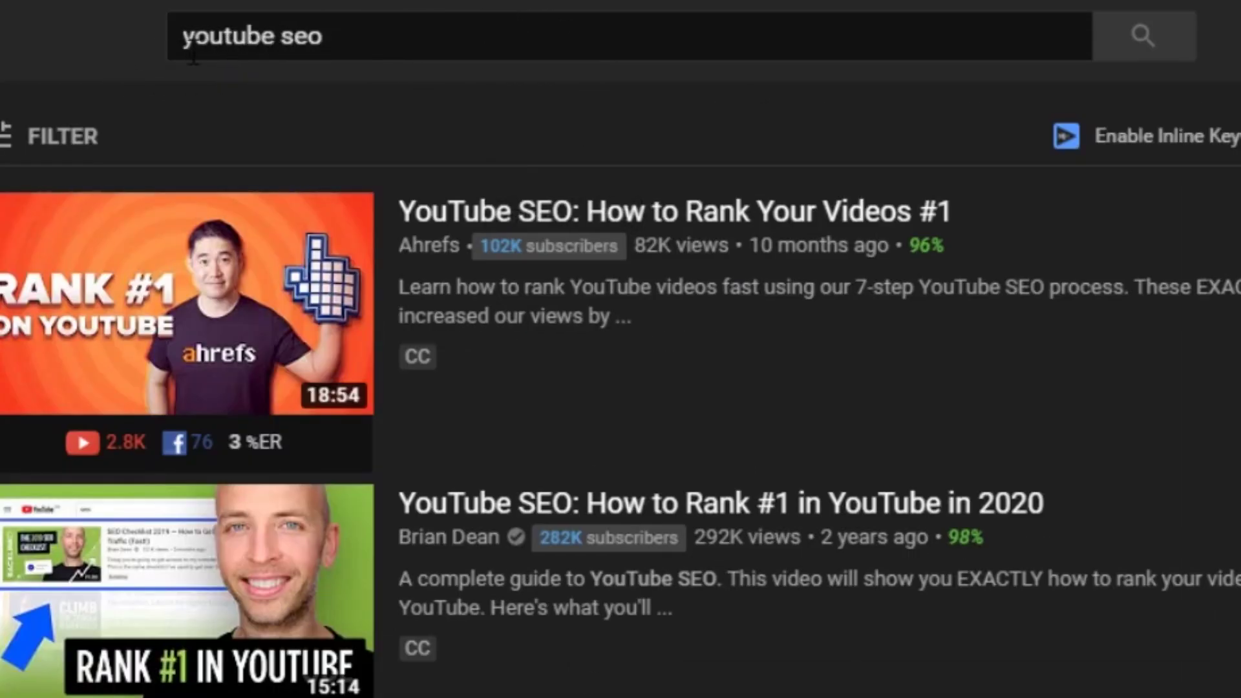
Search YouTube for the suggested query "youtube seo 2020" and highlight the full video title in Studio for comparison.
click(342, 40)
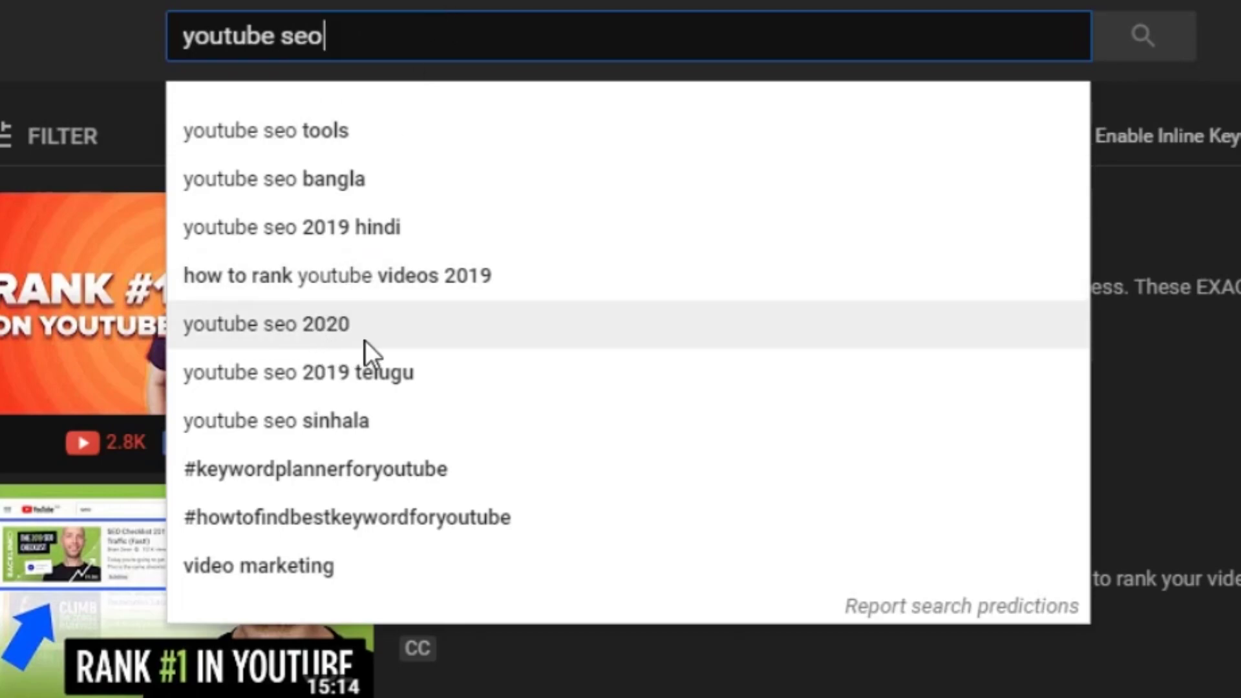
click(410, 329)
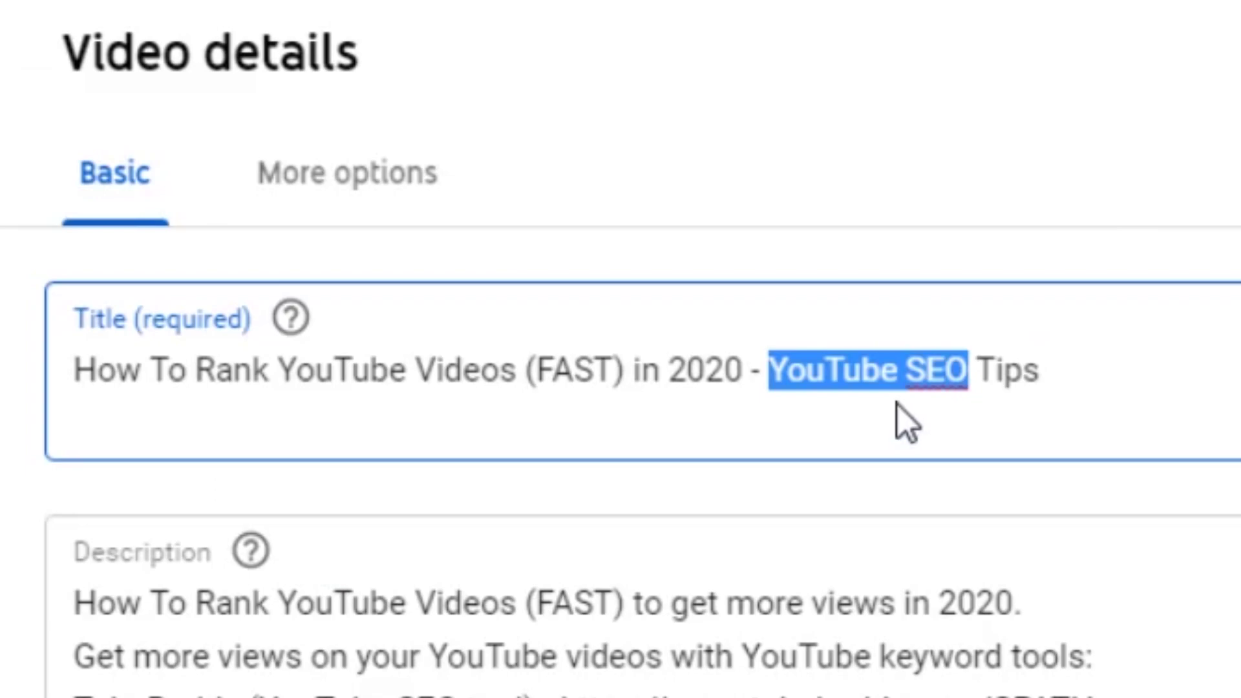
triple_click(750, 381)
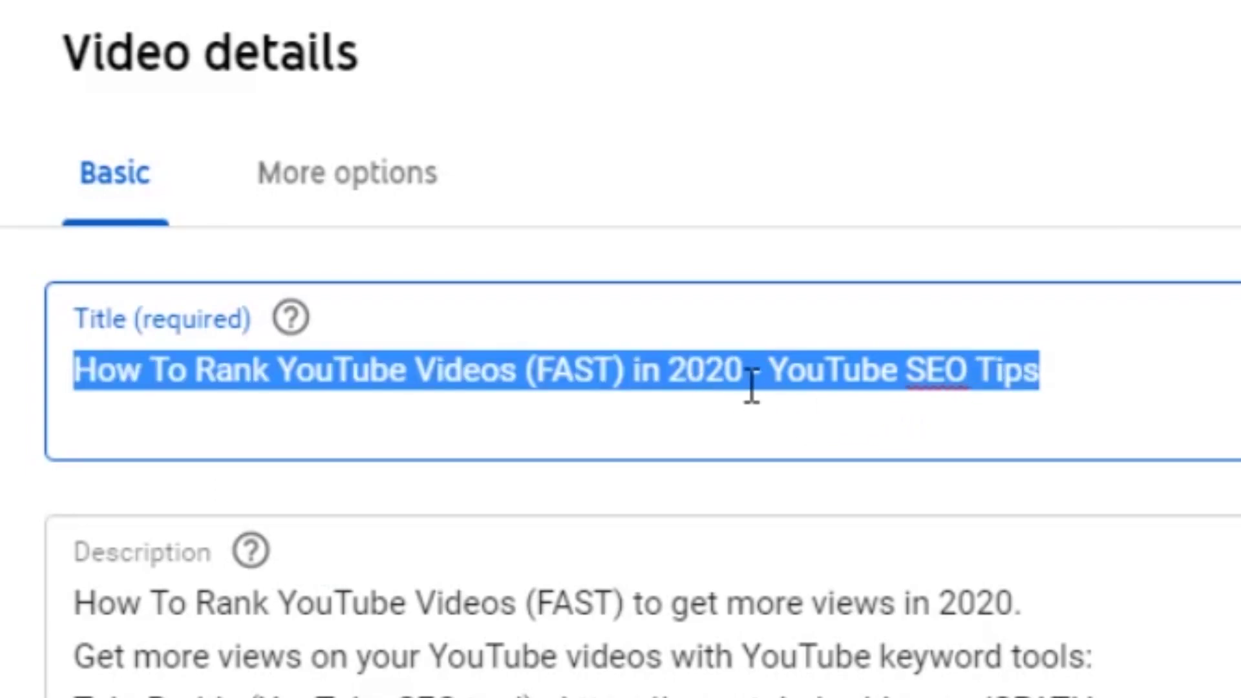
click(786, 374)
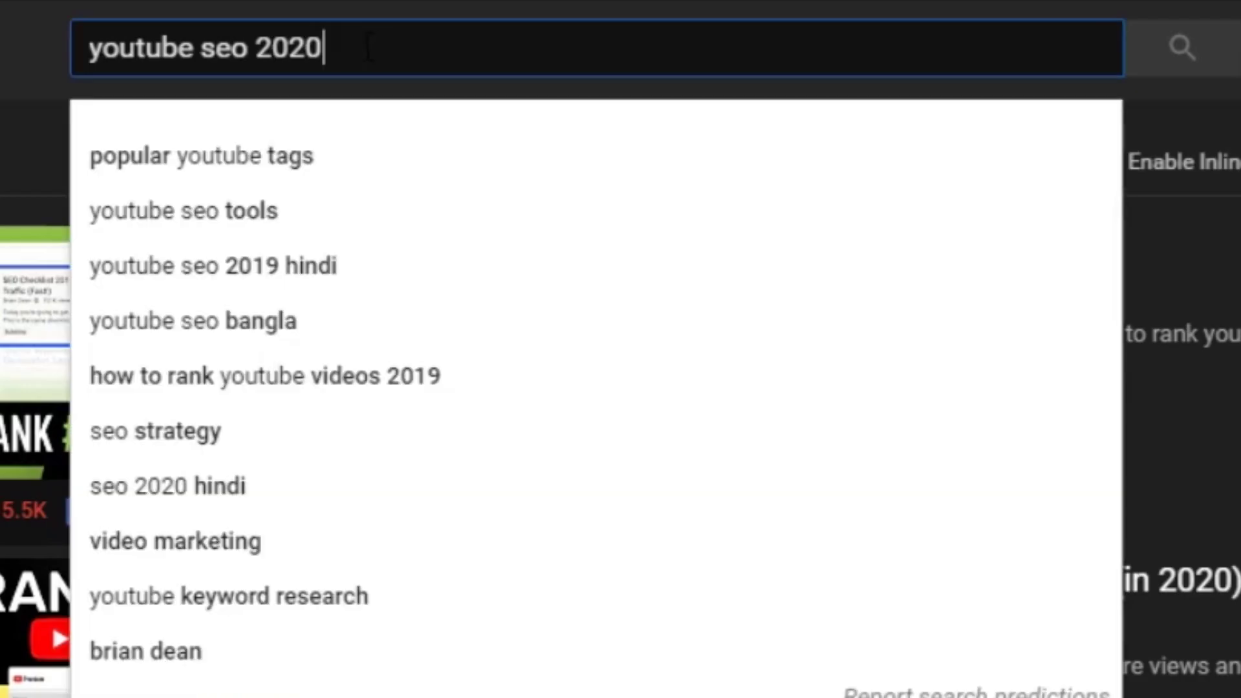
Change the YouTube search to "youtube seo tip" and examine the vidIQ percentage beside the first result.
drag(321, 48, 256, 47)
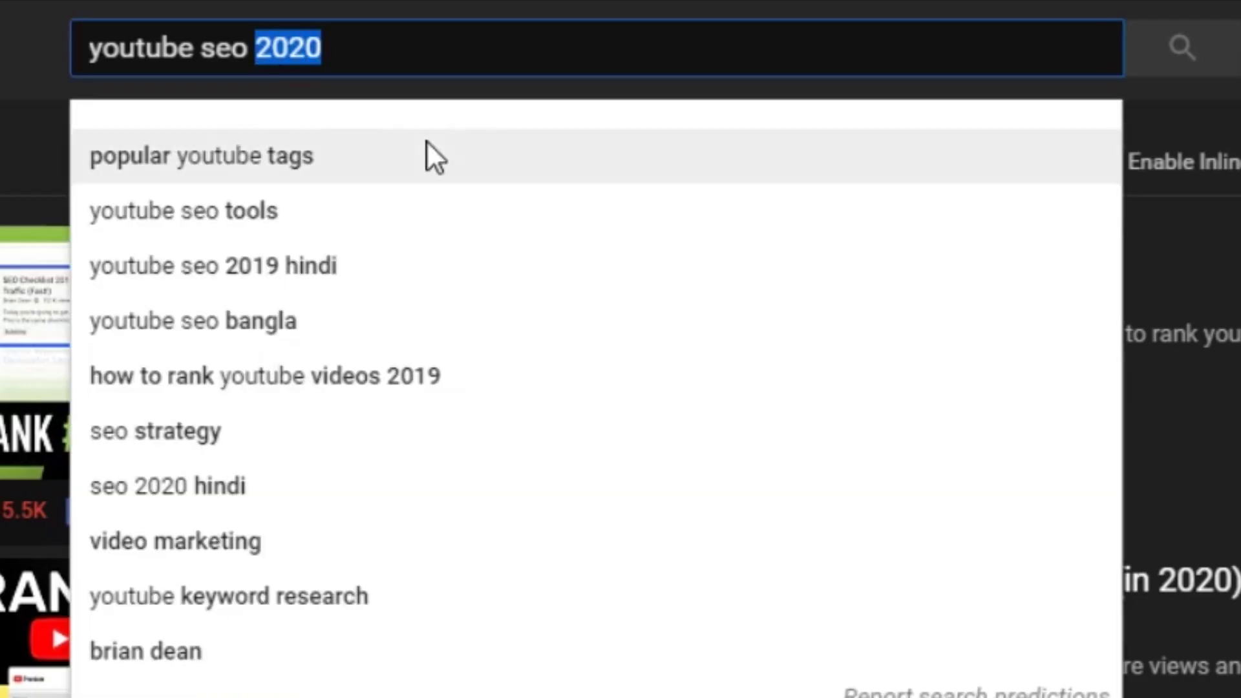
text(tip)
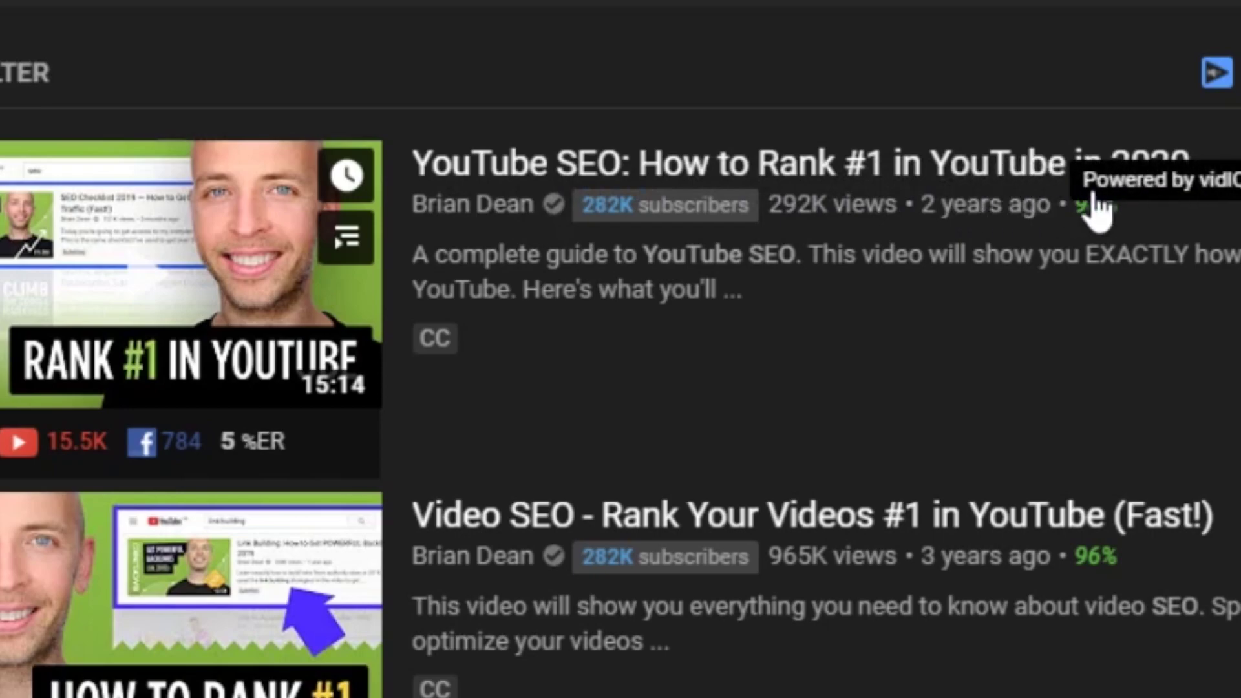
mouse_move(1077, 214)
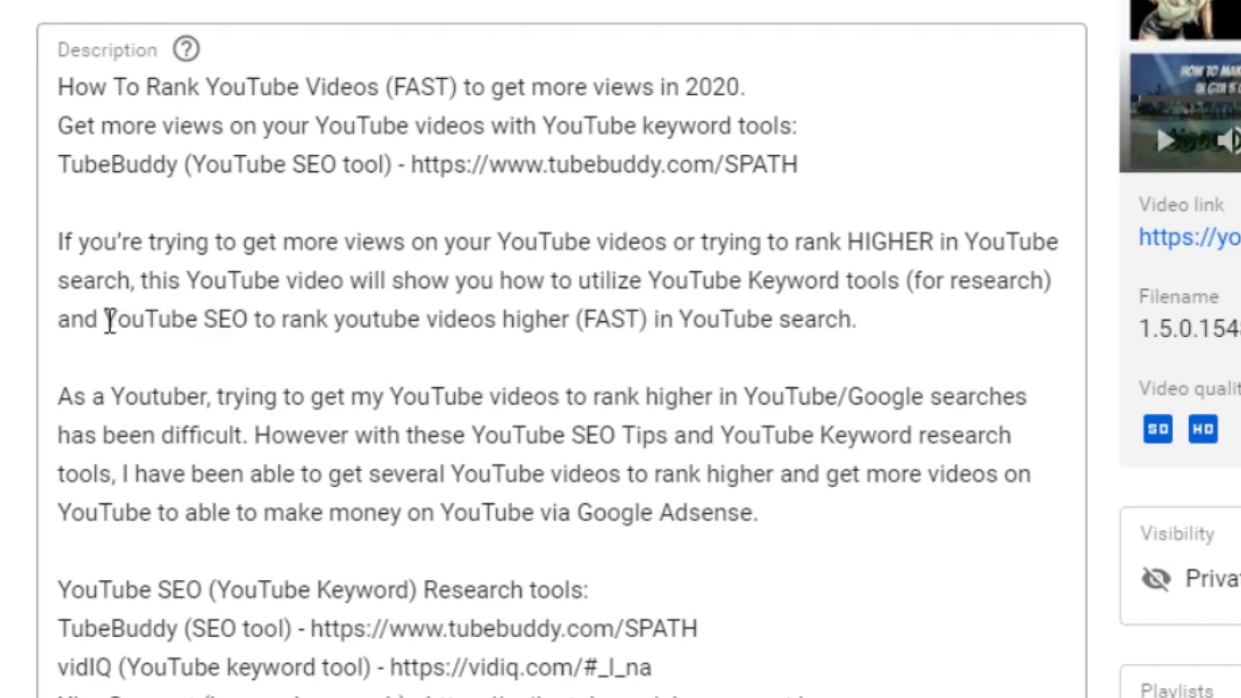
Highlight the keyword phrases "rank youtube videos" and "YouTube search" in the second paragraph of the video description.
drag(103, 319, 489, 320)
click(480, 342)
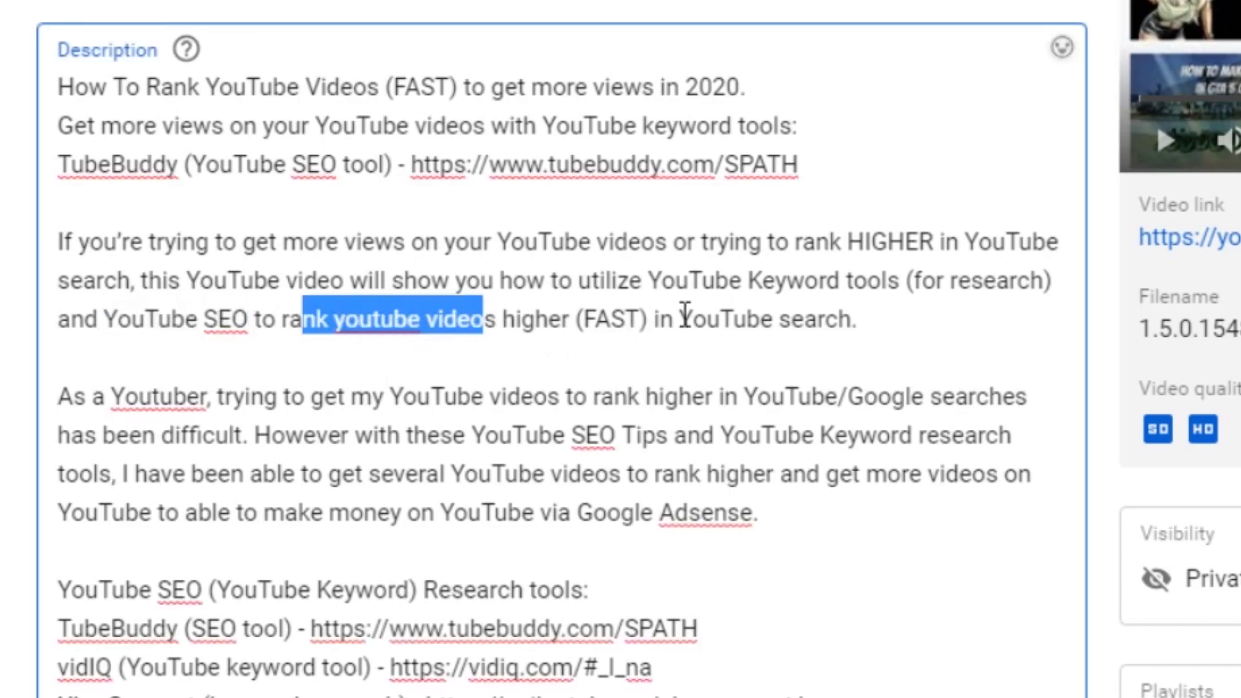
drag(672, 319, 800, 323)
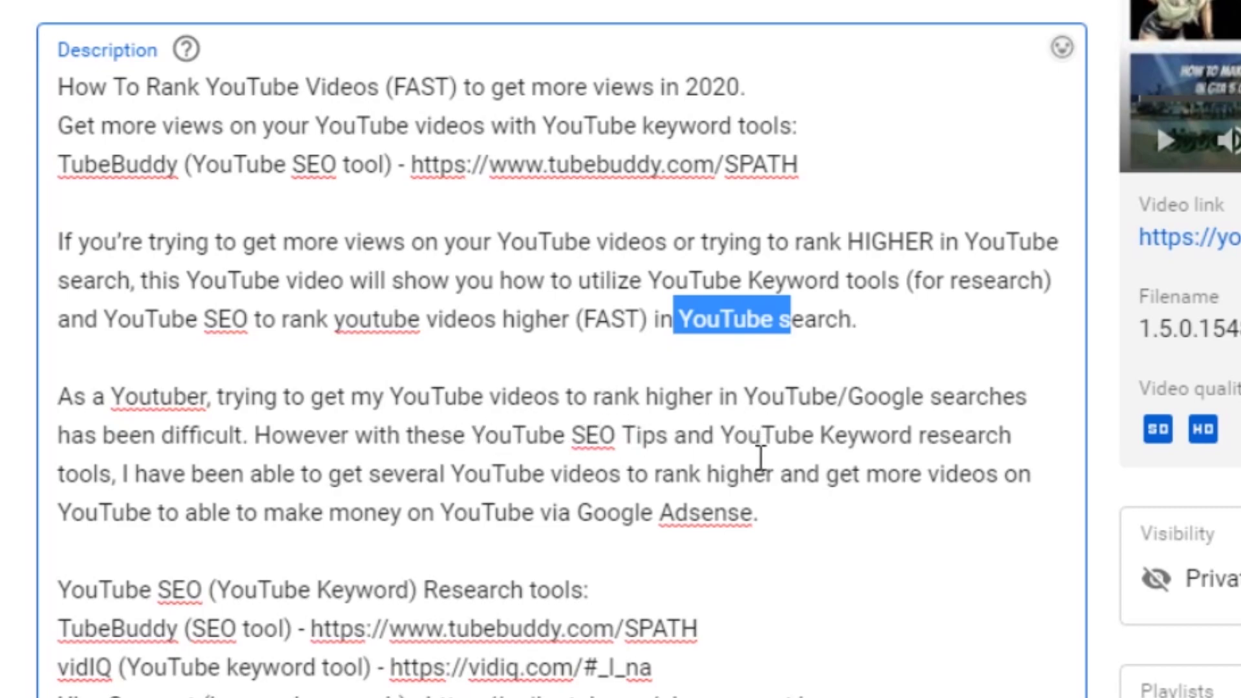
Replace the #Marketing hashtag at the end of the description with #VideoSEO.
click(63, 613)
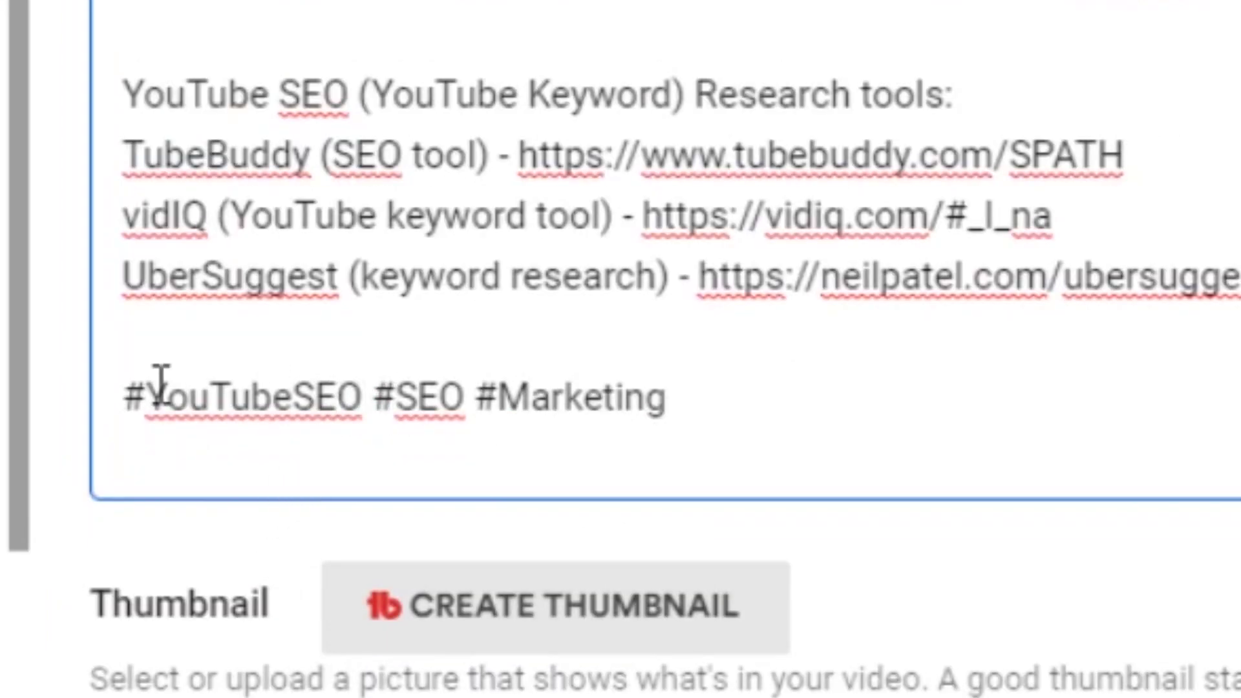
drag(681, 398, 498, 398)
text(VideoSEO)
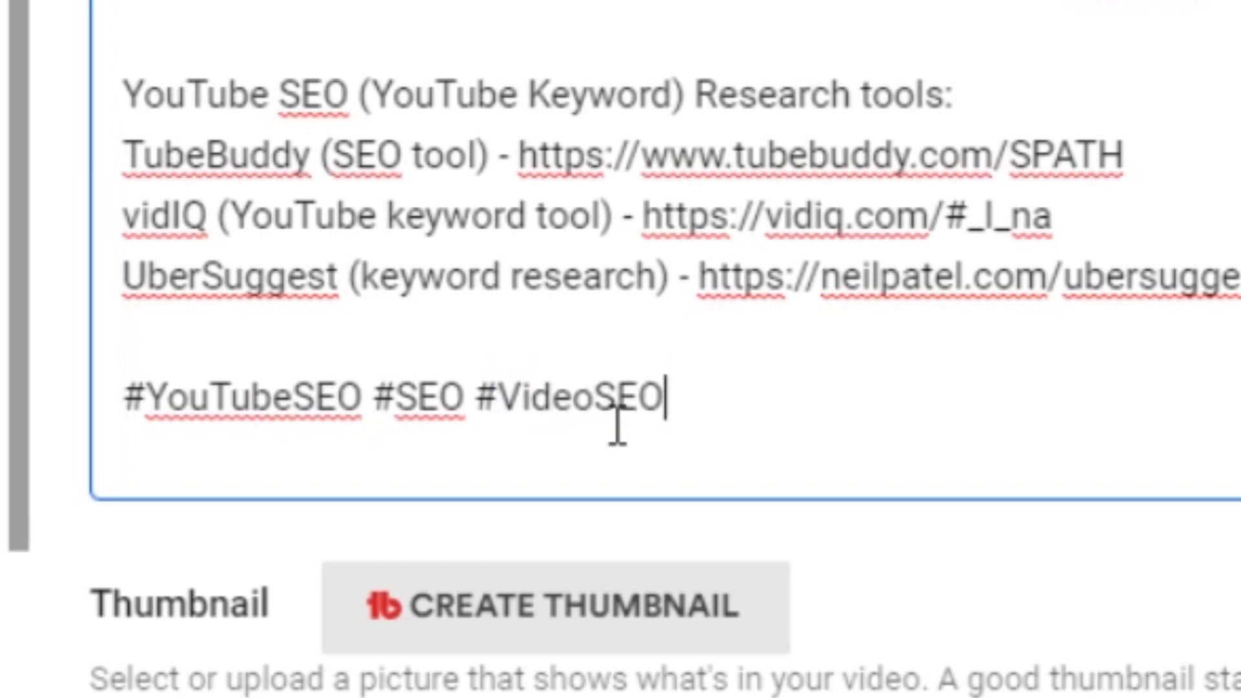
Copy "VideoSEO" from the last hashtag and search YouTube for it.
drag(664, 397, 512, 404)
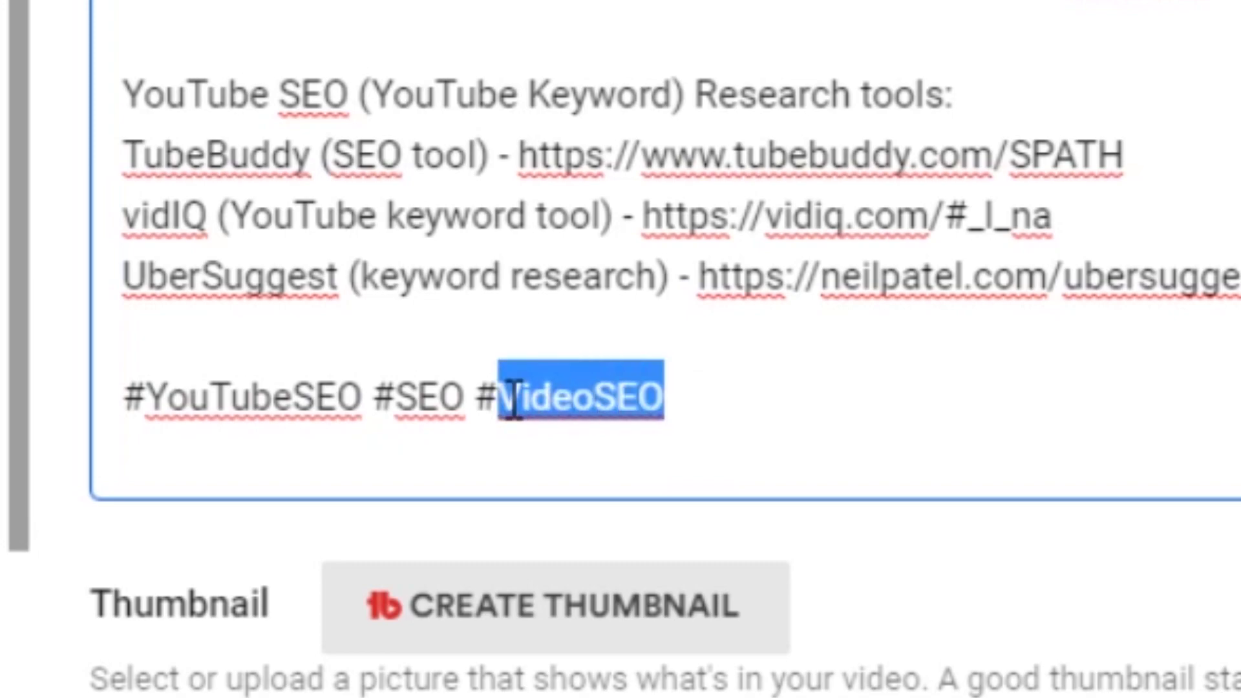
right_click(523, 402)
click(368, 562)
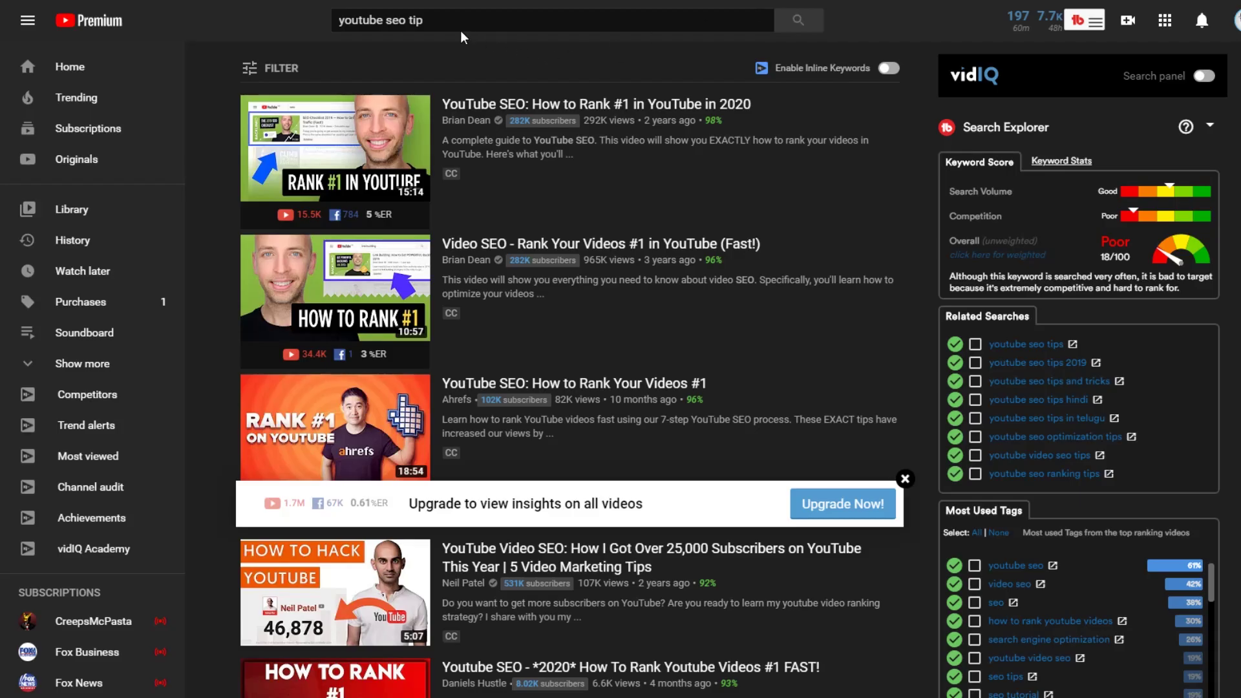
click(463, 26)
key(ctrl+a)
key(ctrl+v)
key(Return)
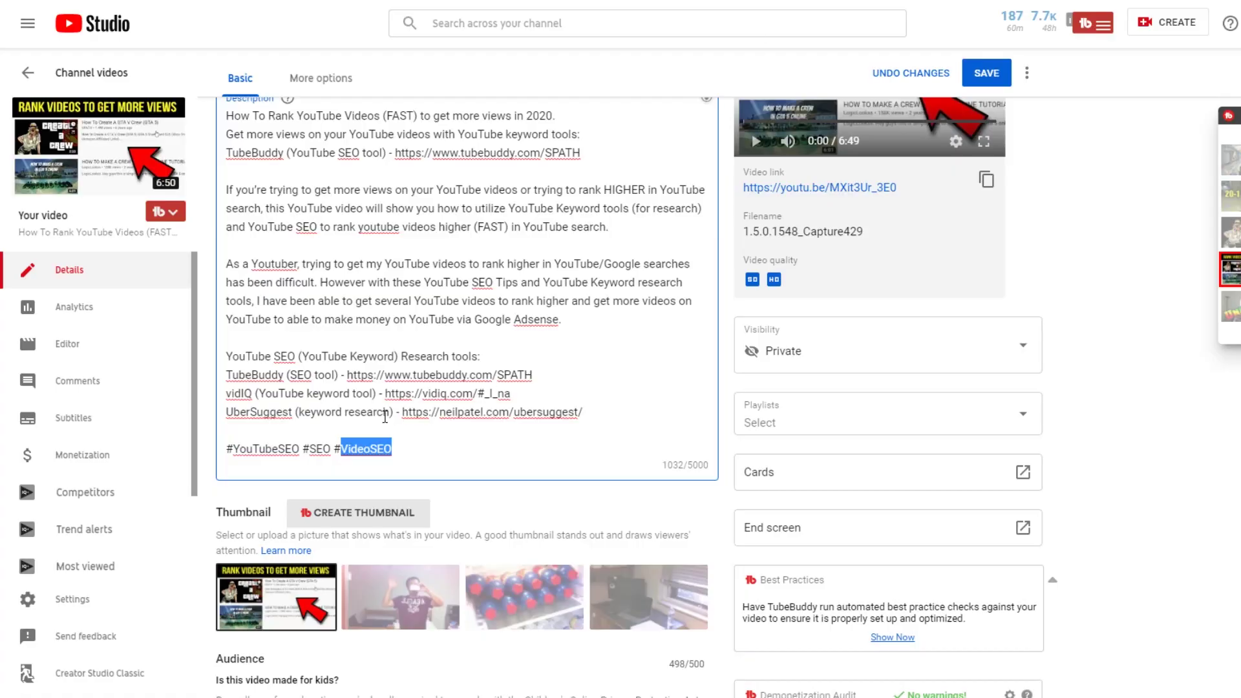
Review the video's tag list in Studio and compare it with the keywords in the title.
scroll(491, 436, down, 10)
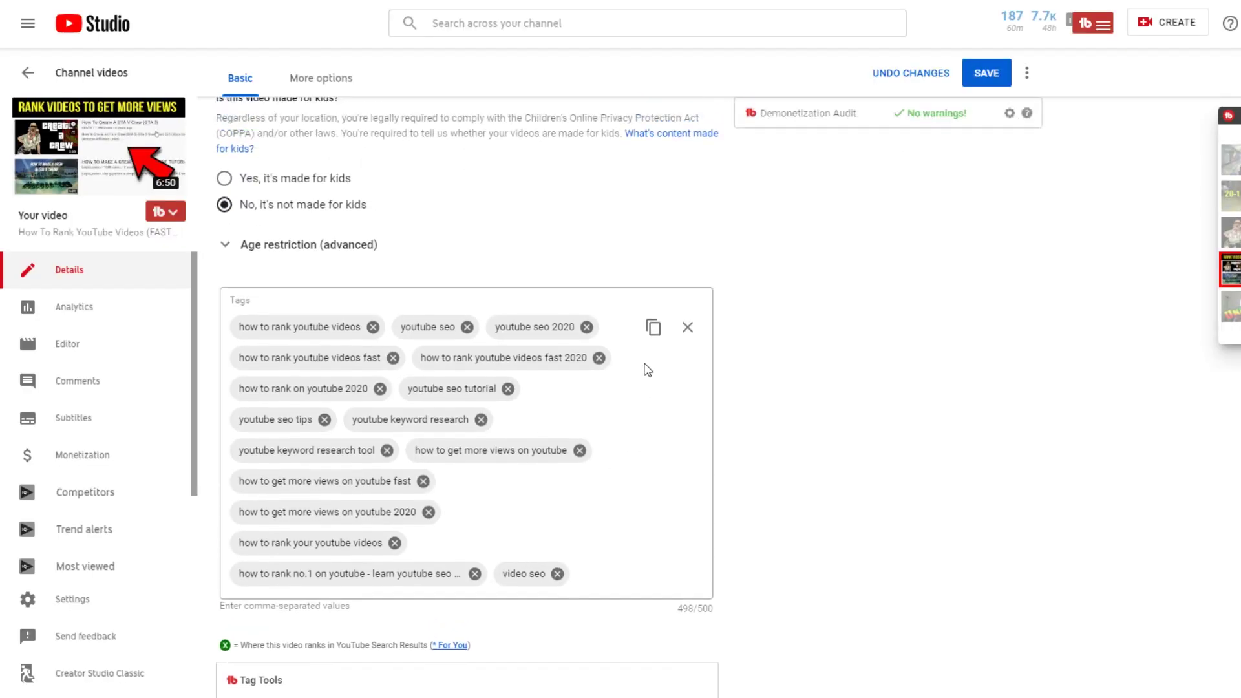
scroll(1026, 173, up, 12)
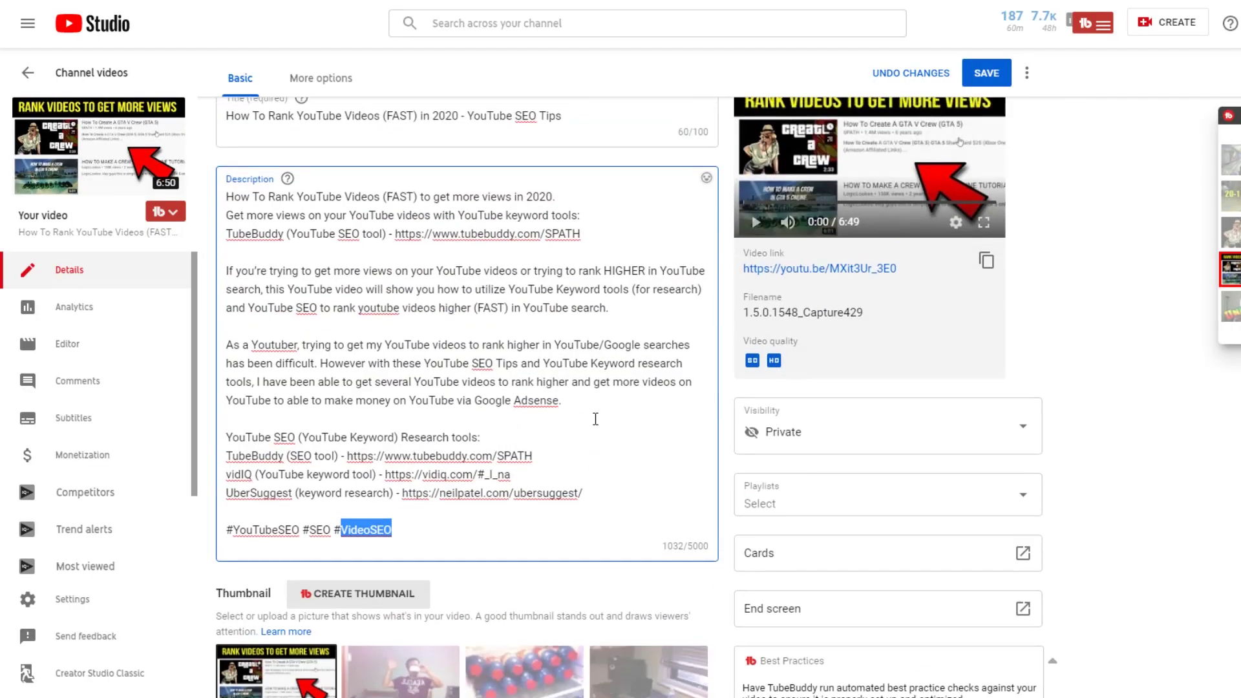
scroll(595, 419, up, 2)
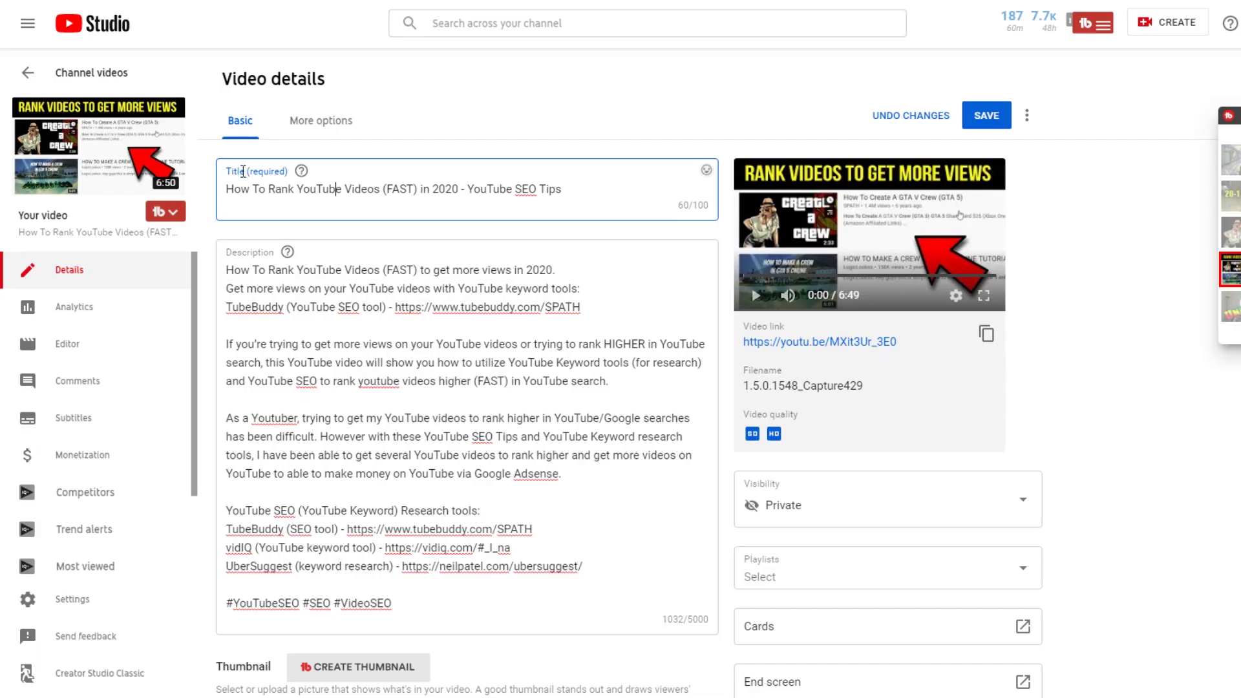
click(336, 189)
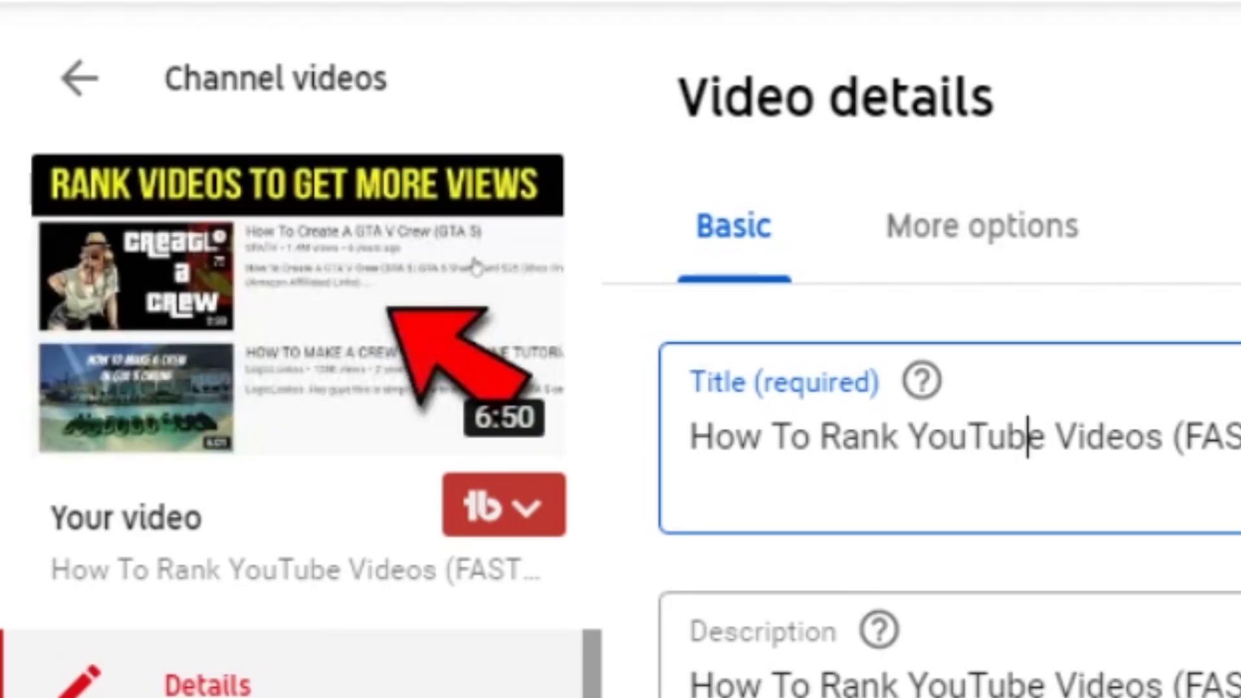
Examine TubeBuddy's recommended tags for the video and sort them by score.
scroll(446, 383, down, 4)
scroll(448, 384, down, 15)
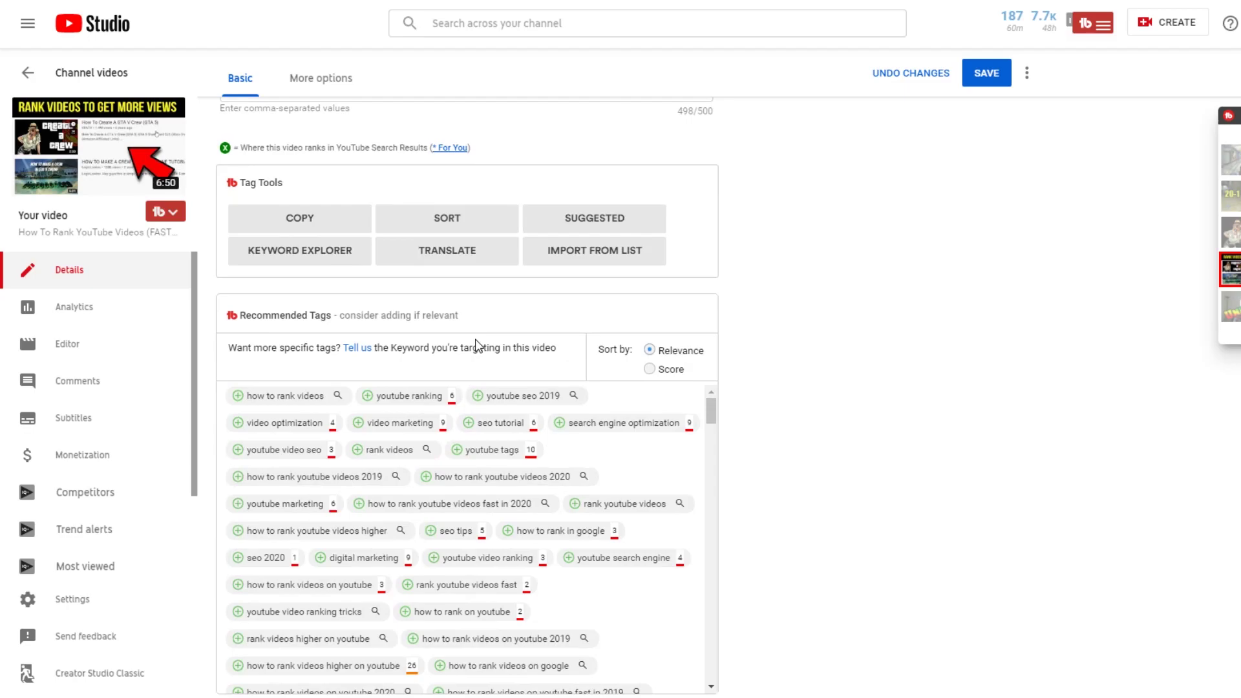
scroll(475, 338, down, 1)
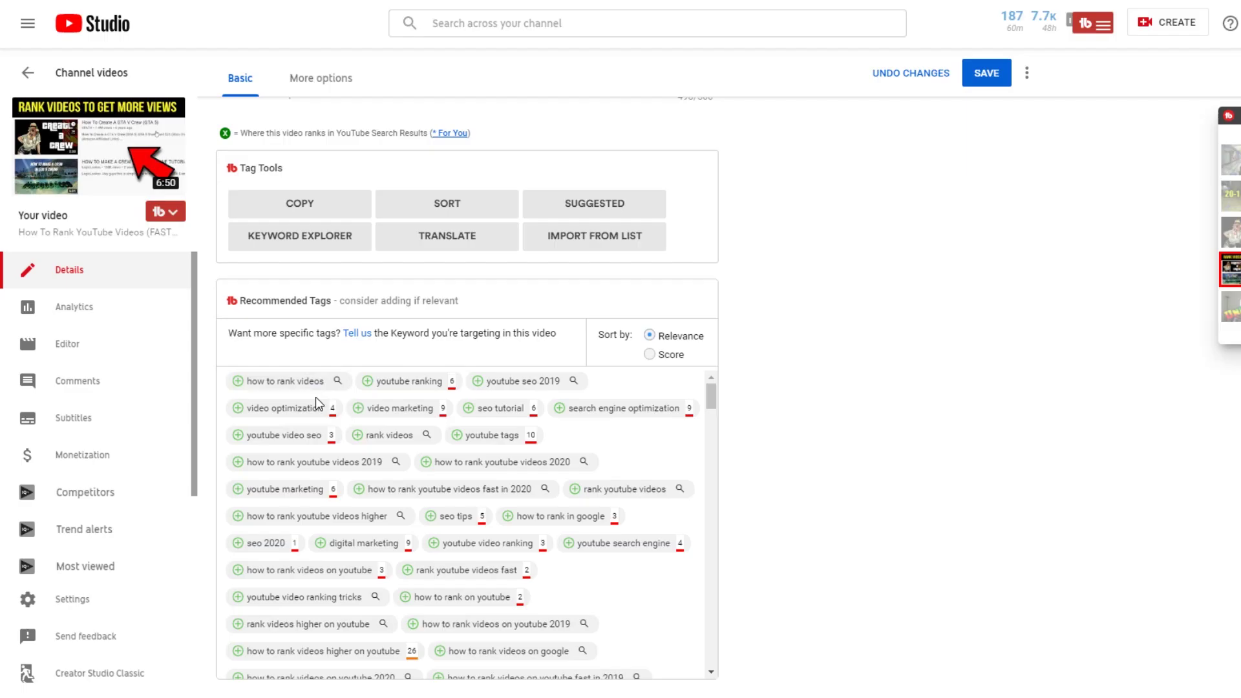
scroll(315, 396, up, 5)
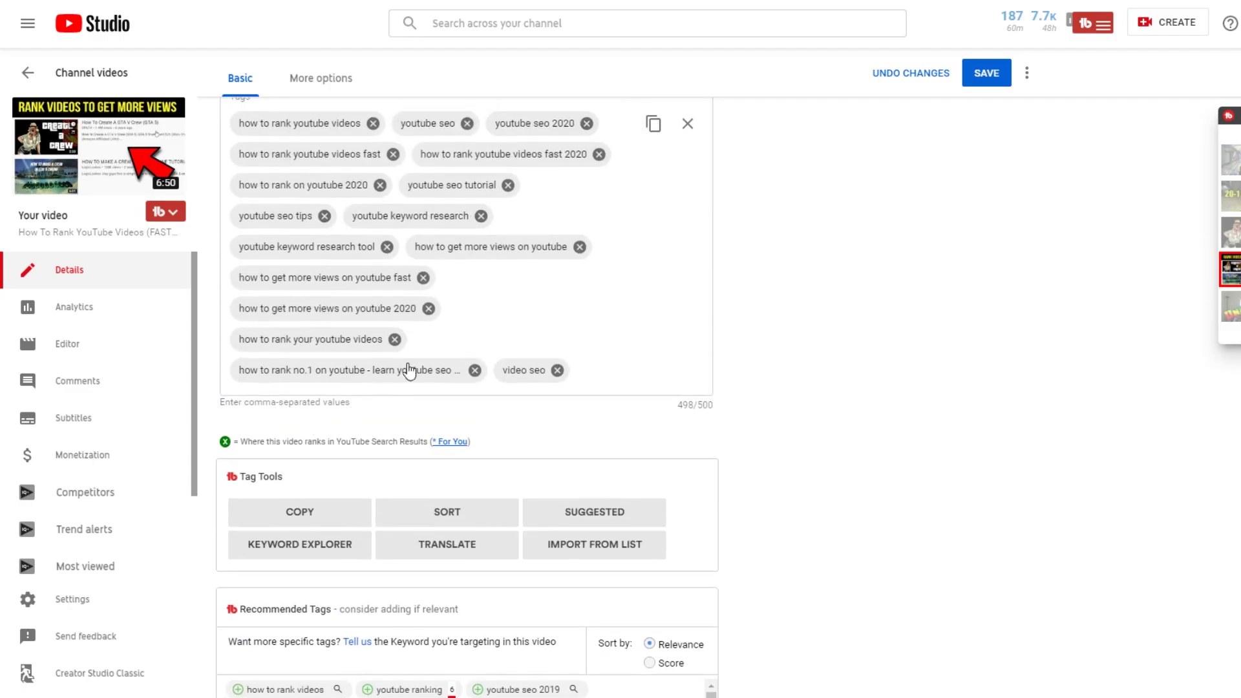
scroll(430, 359, down, 2)
scroll(430, 359, down, 3)
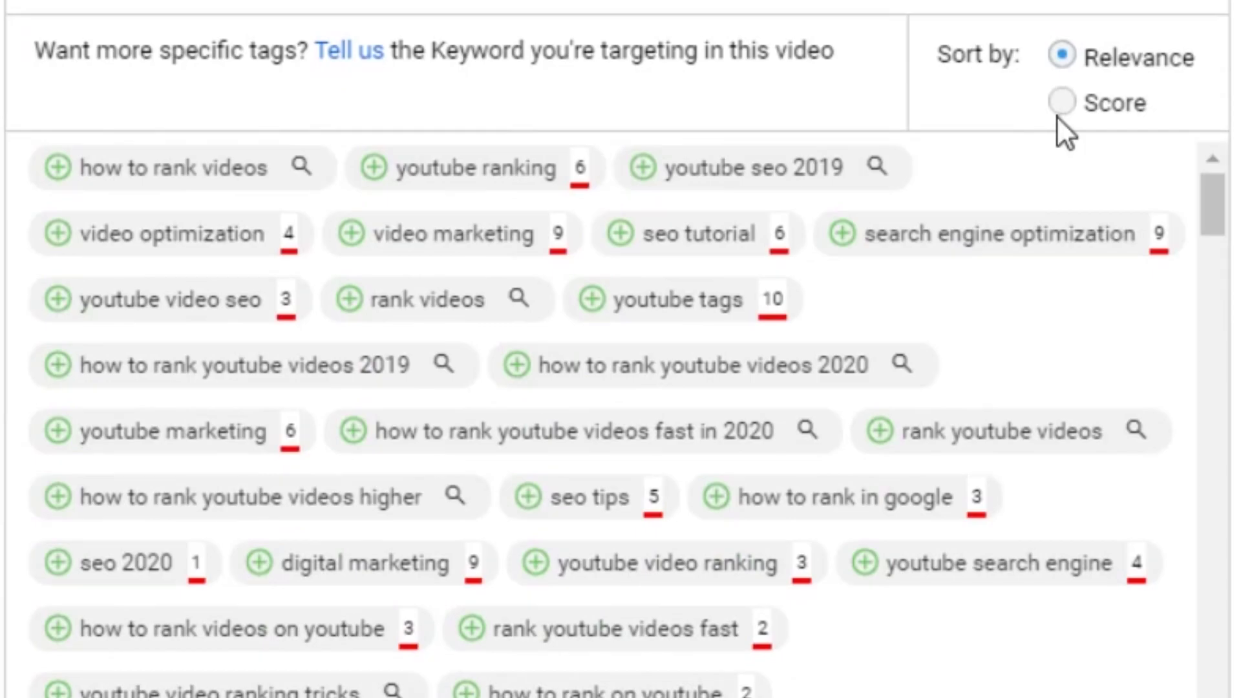
click(1065, 109)
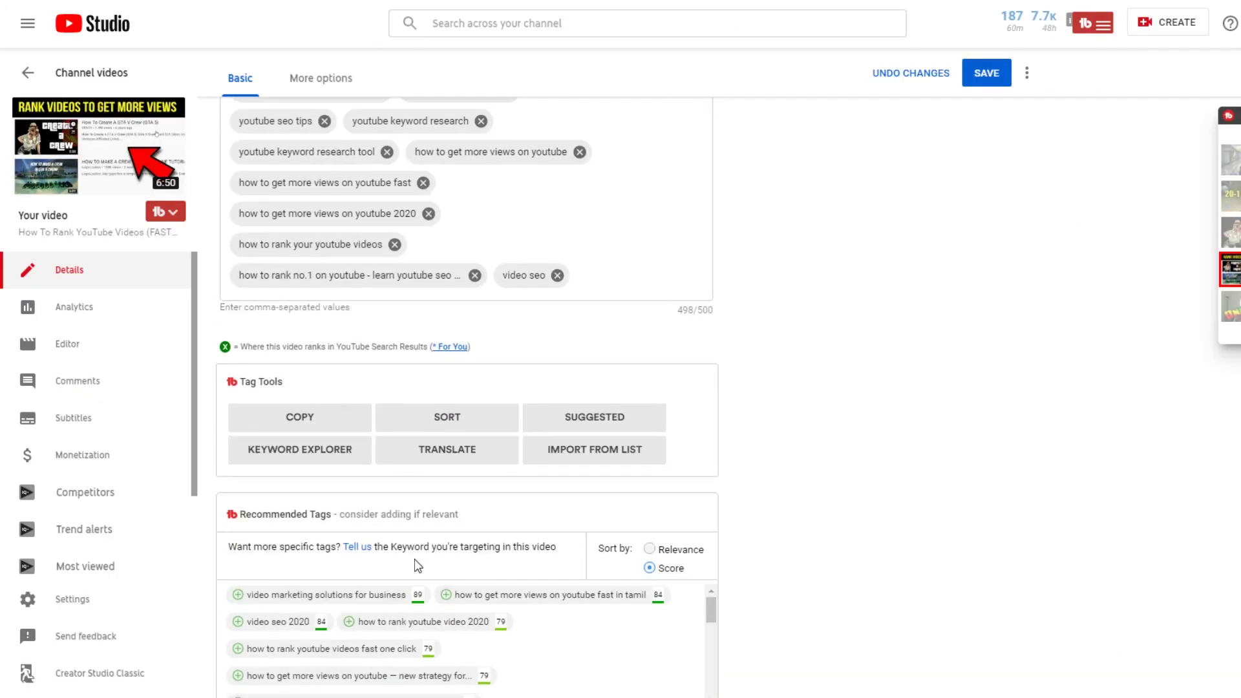
Look over the video's existing tags once more and return to the title and description.
scroll(452, 291, up, 1)
scroll(419, 350, up, 2)
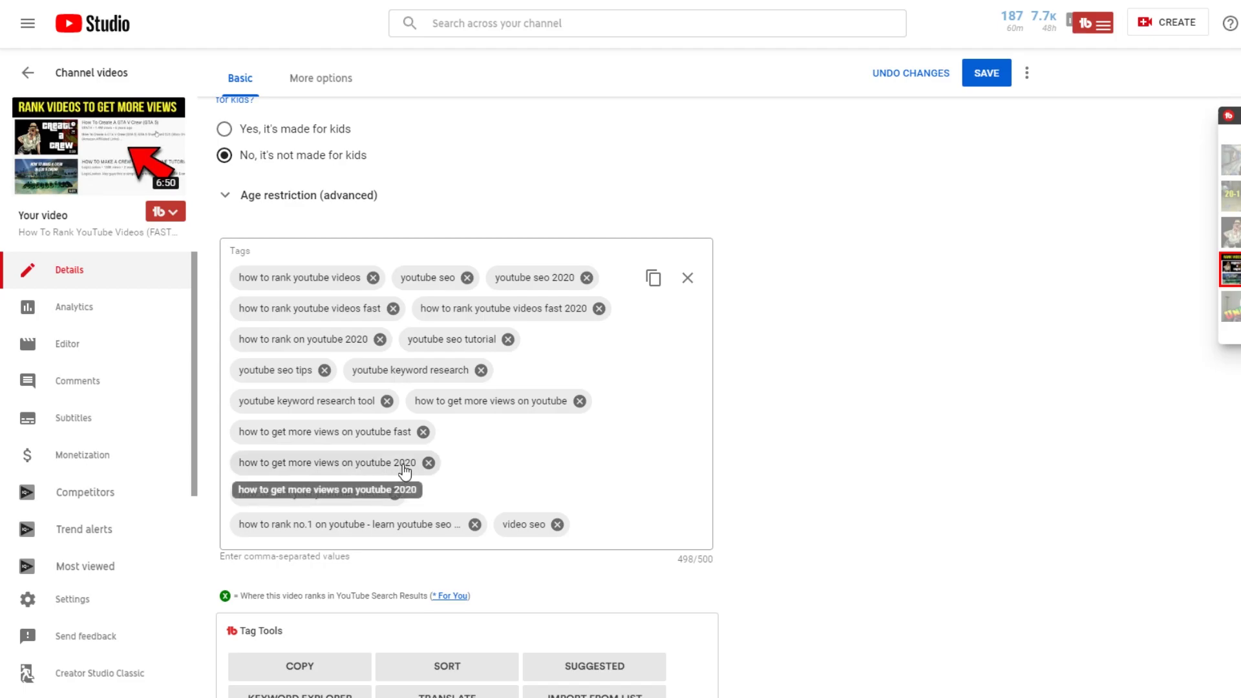
scroll(442, 380, up, 15)
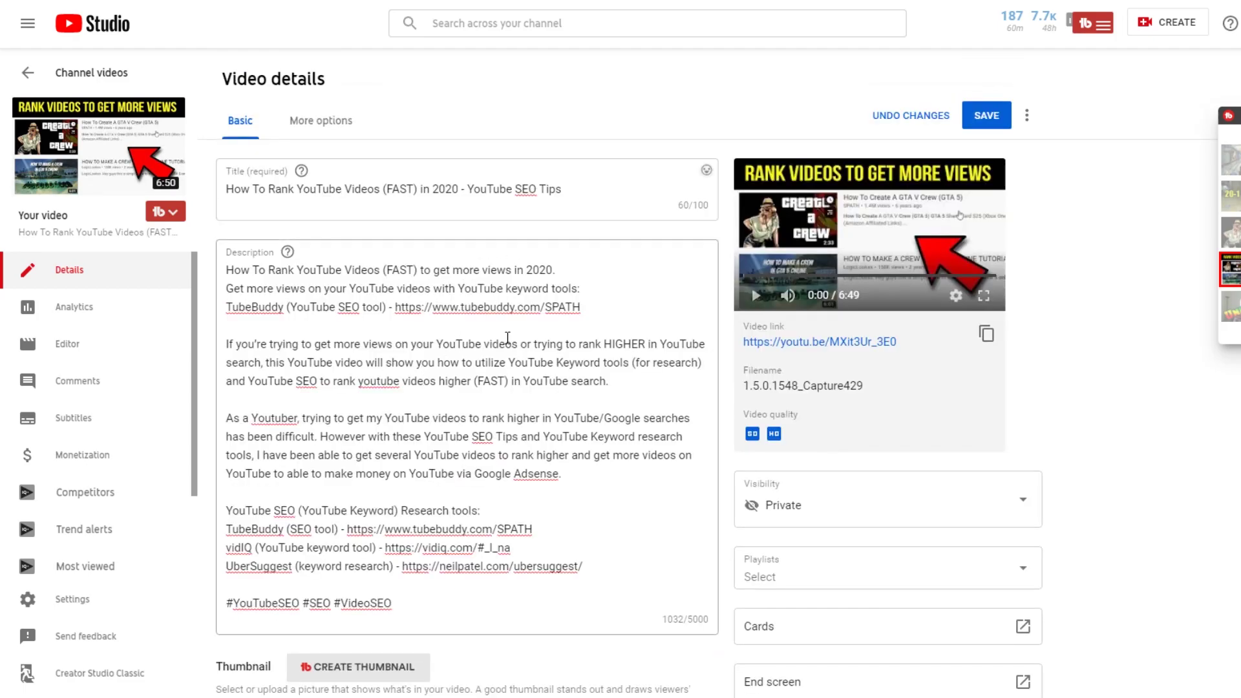